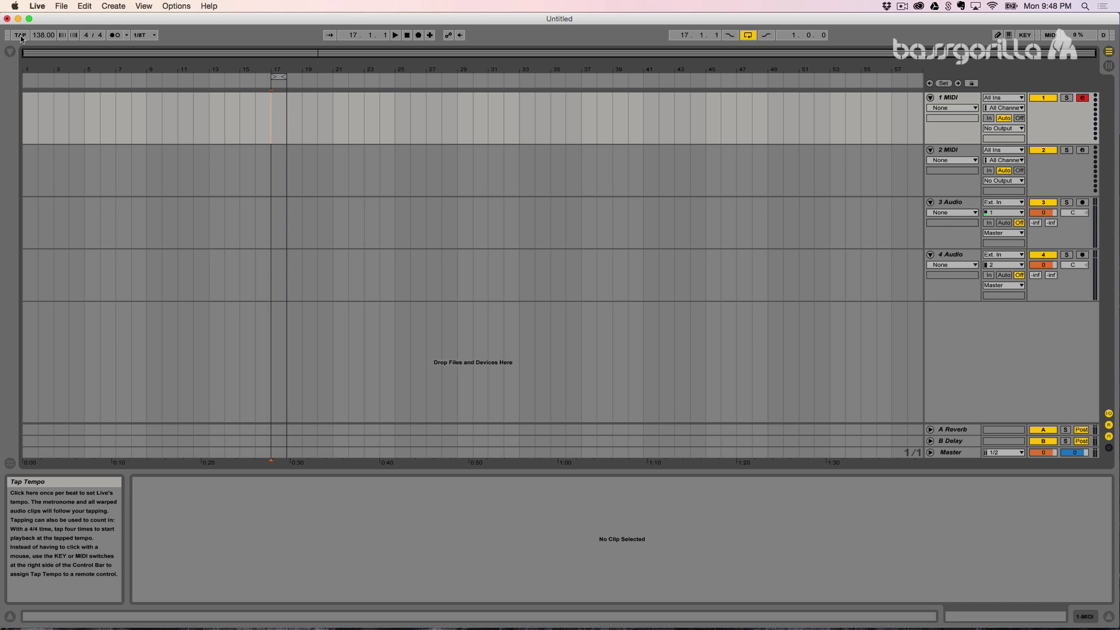
# Tap in a tempo of about 119 BPM and stop the playback that the tapping starts
pyautogui.click(20, 37)
pyautogui.click(20, 37)
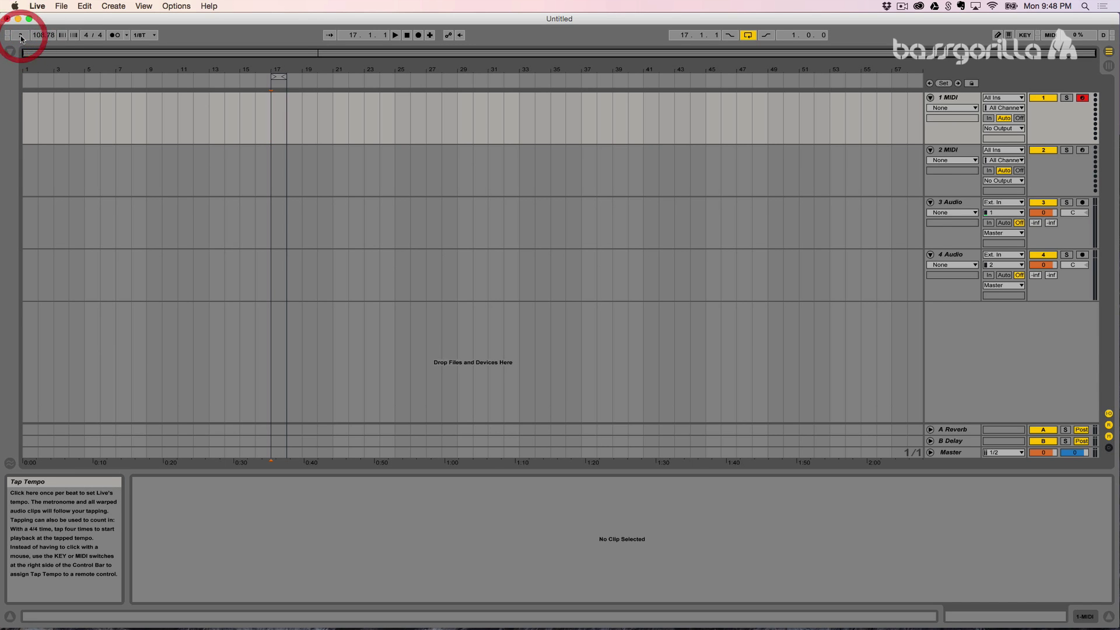
pyautogui.click(21, 37)
pyautogui.click(21, 36)
pyautogui.click(20, 36)
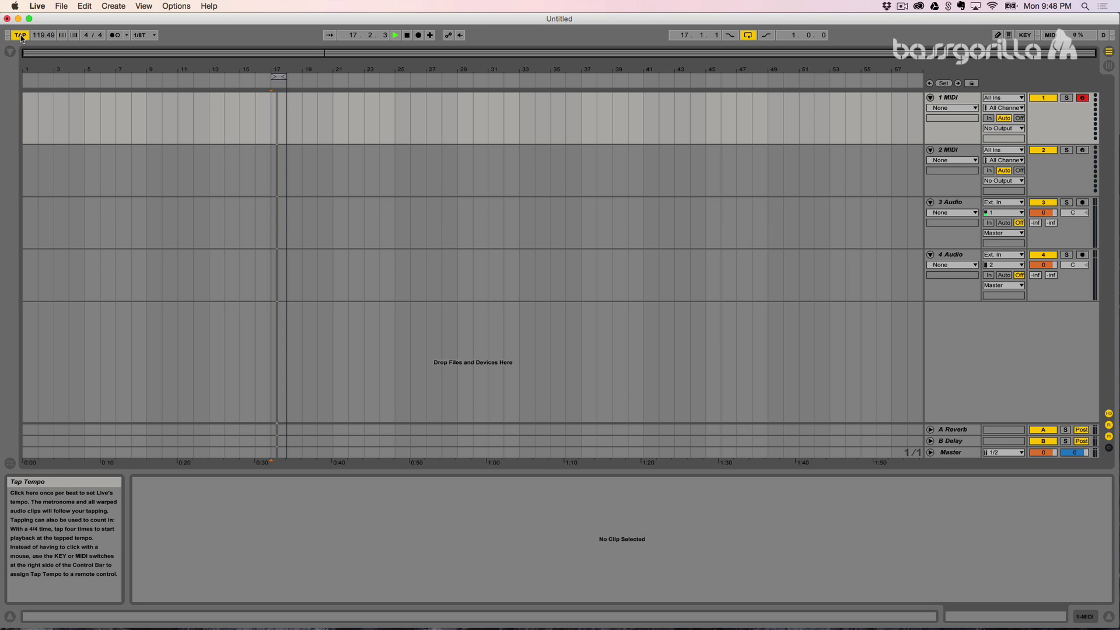
pyautogui.click(20, 36)
pyautogui.press('space')
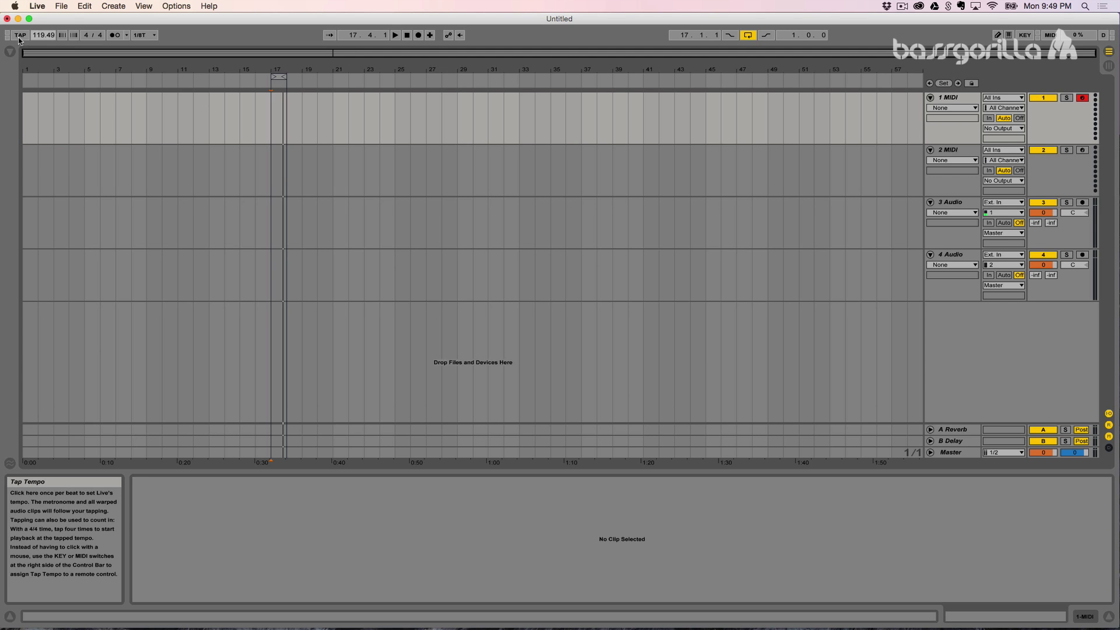
# Tap in a slower song tempo of about 72 BPM
pyautogui.click(20, 36)
pyautogui.click(20, 36)
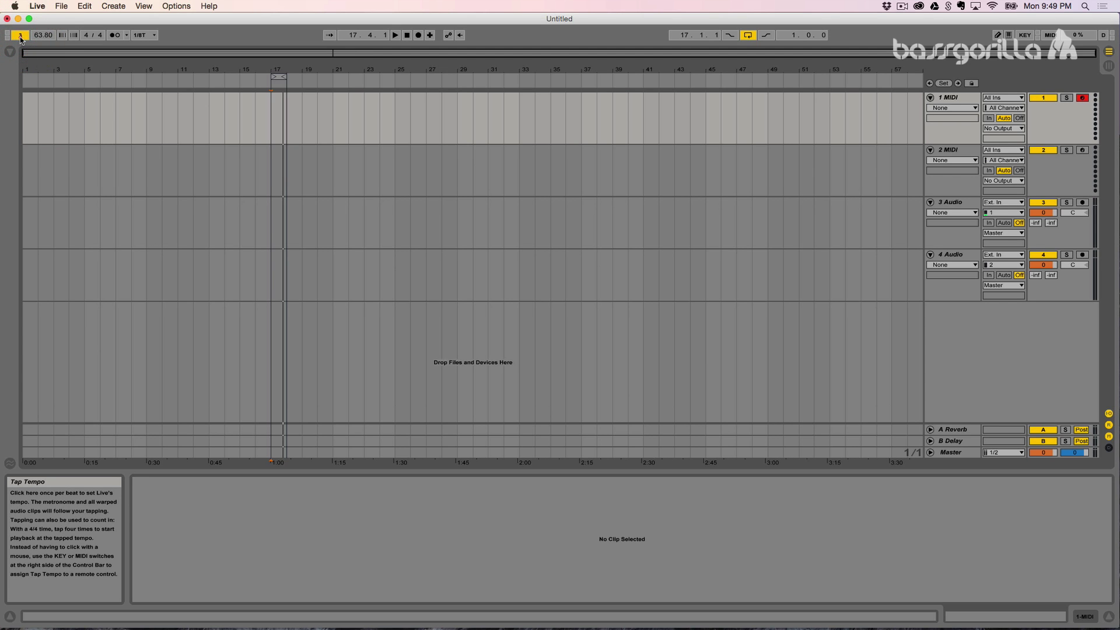
pyautogui.click(20, 36)
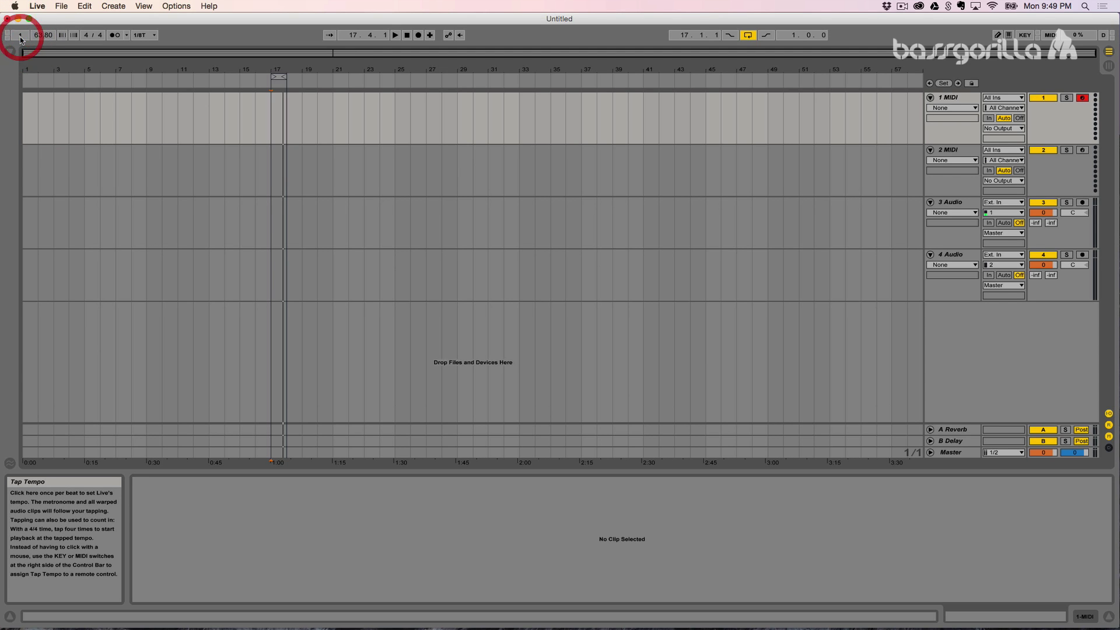
pyautogui.click(20, 36)
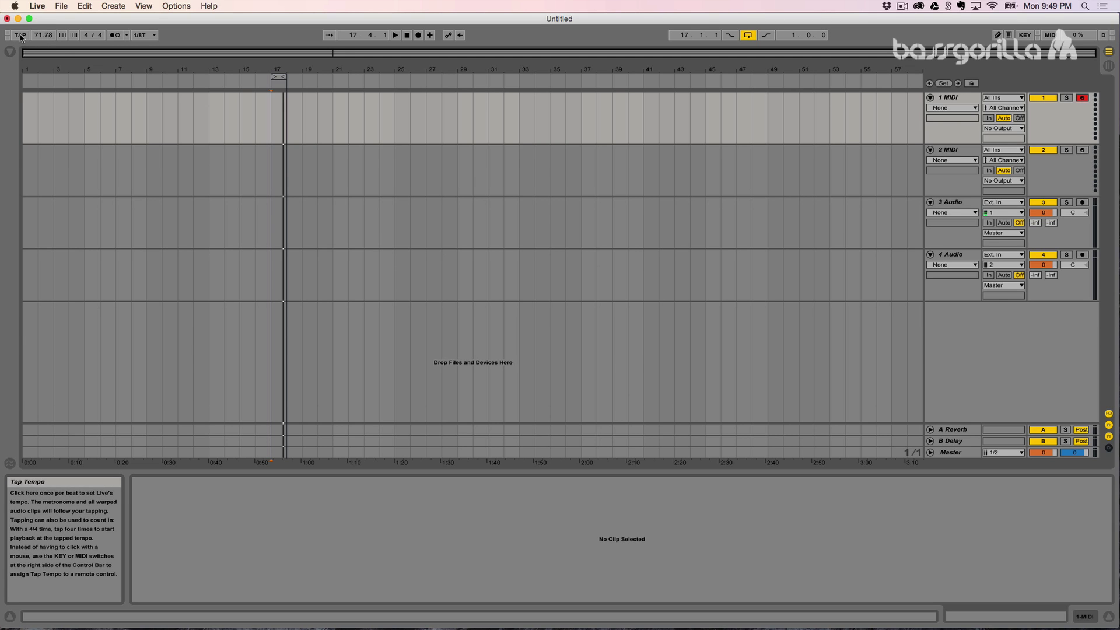
# Set the song tempo to 128 BPM and briefly nudge the tempo down
pyautogui.moveTo(36, 39); pyautogui.dragTo(36, 9)
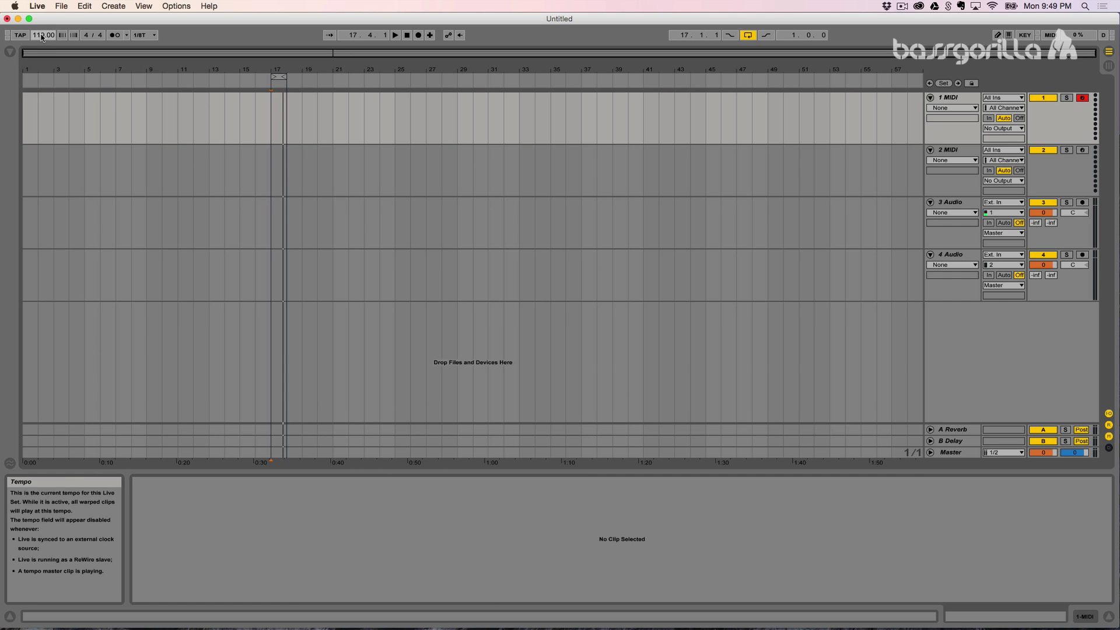
pyautogui.write('128')
pyautogui.press('Return')
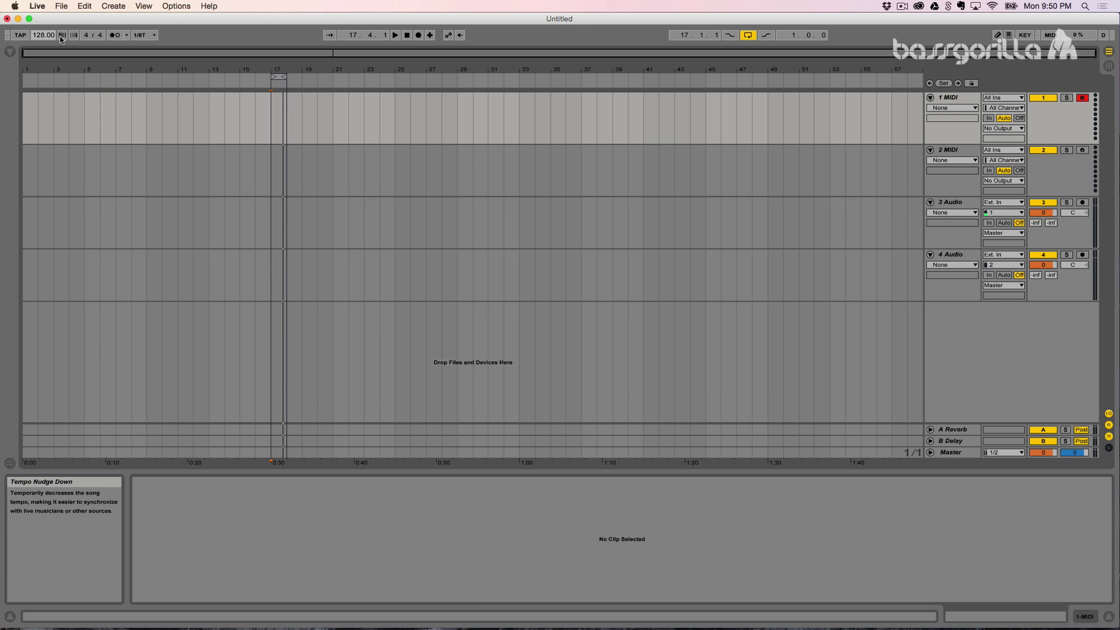
pyautogui.click(61, 36)
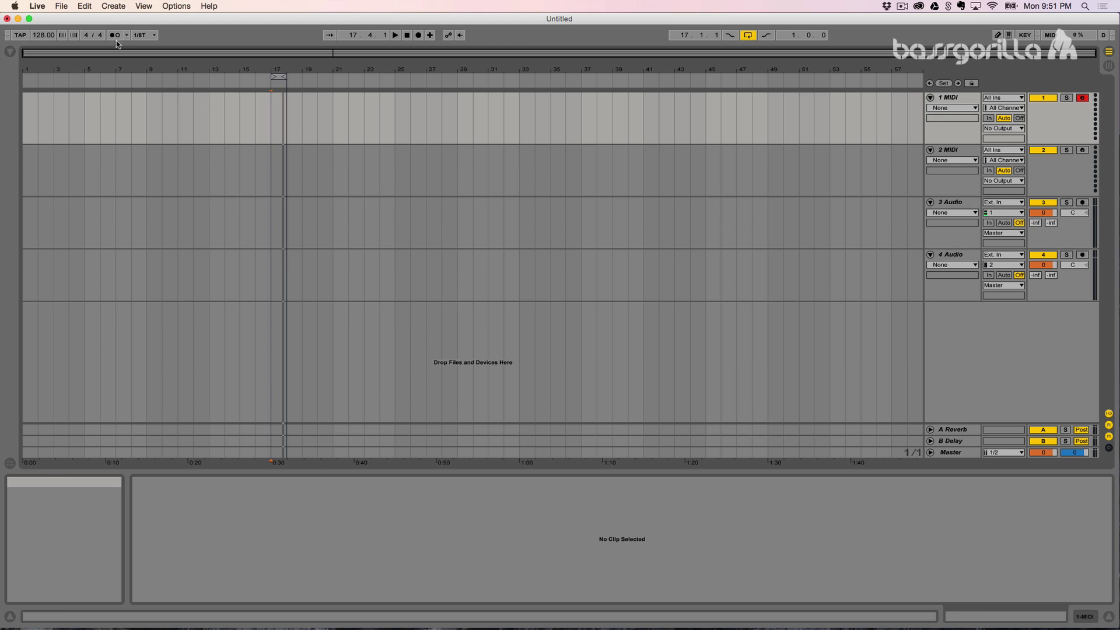
# Turn on the metronome and play the one-bar loop from bar 17 to hear it, stopping playback at the end
pyautogui.click(268, 129)
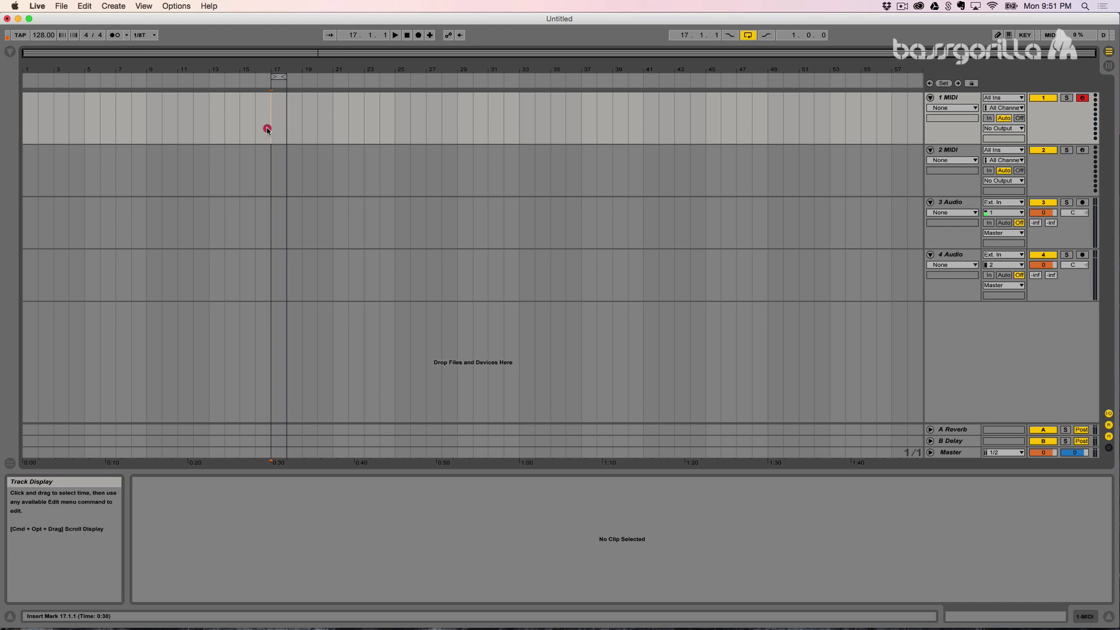
pyautogui.click(115, 36)
pyautogui.press('space')
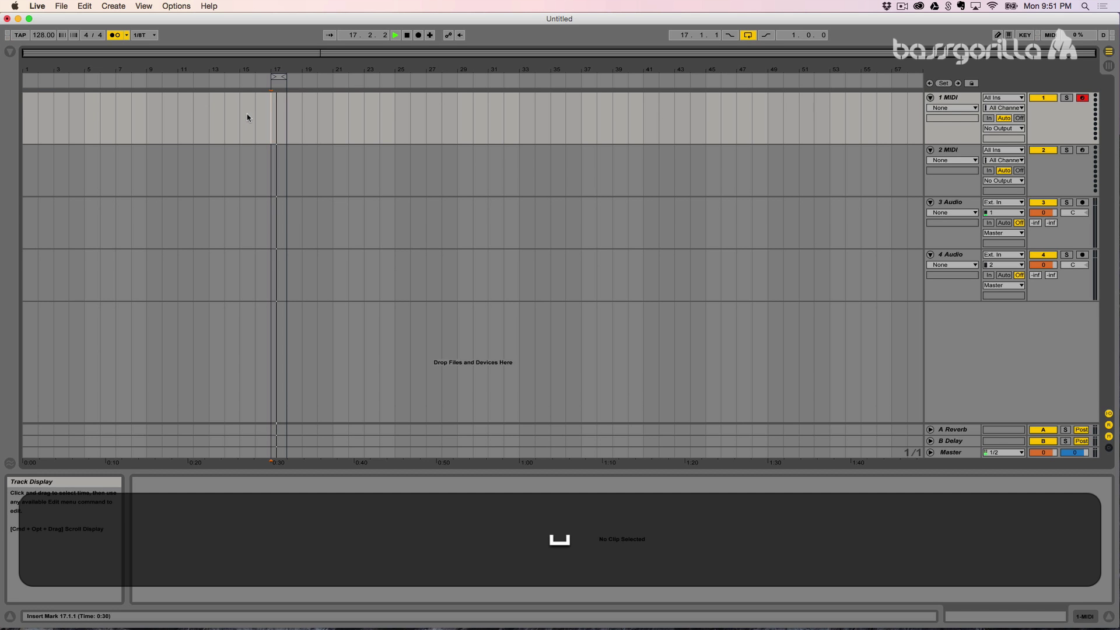
pyautogui.moveTo(273, 69); pyautogui.dragTo(273, 149)
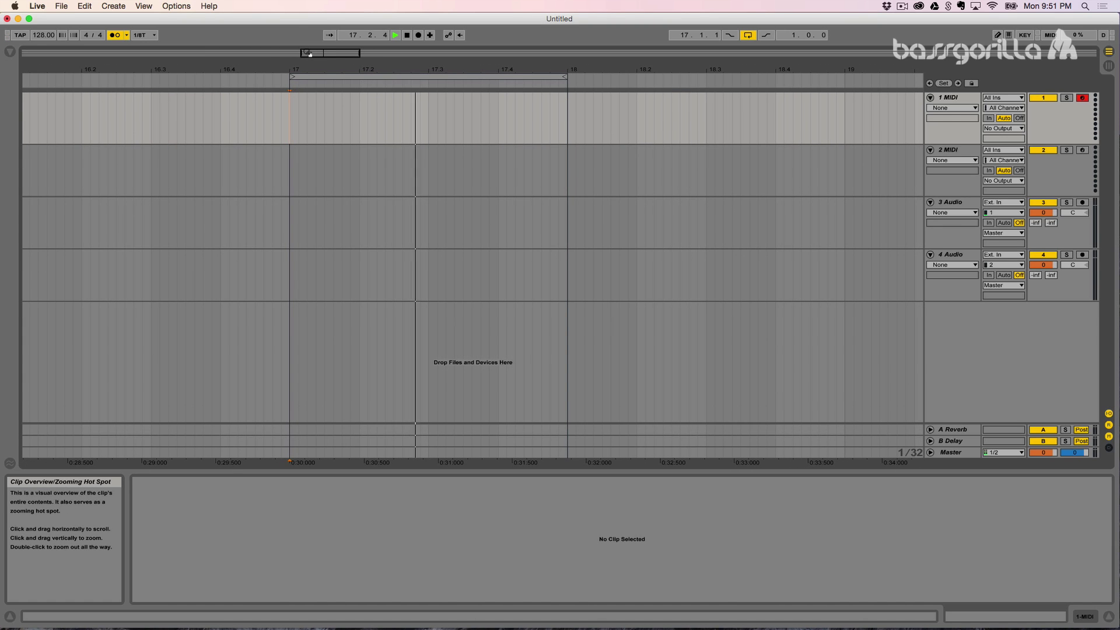
pyautogui.press('space')
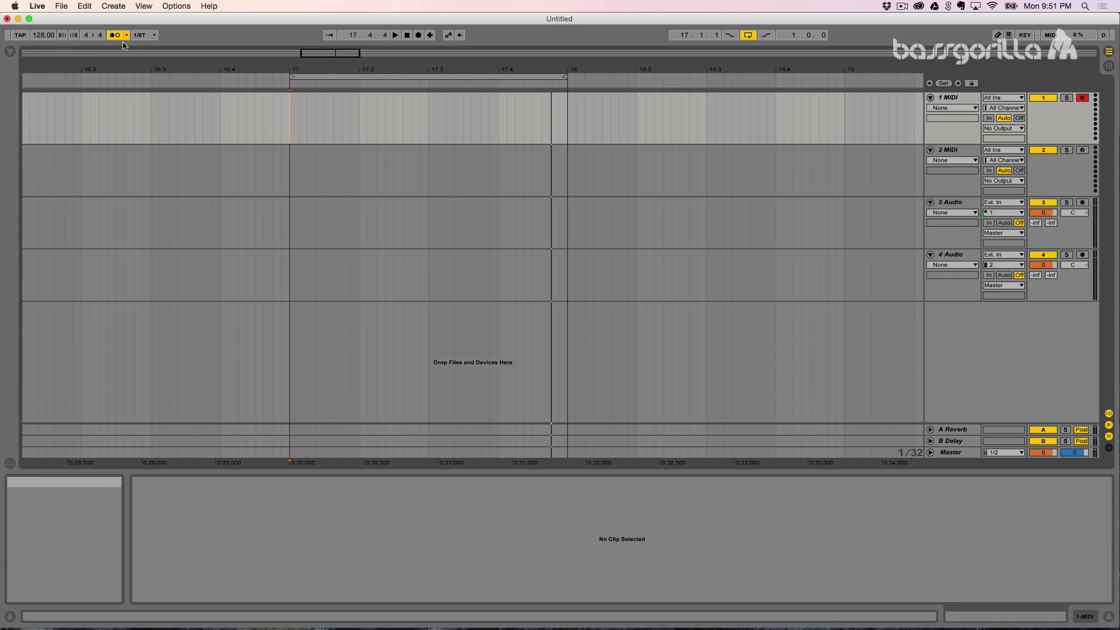
# Set the metronome count-in to None and place the insert mark at bar 17 on the 1 MIDI track
pyautogui.click(126, 36)
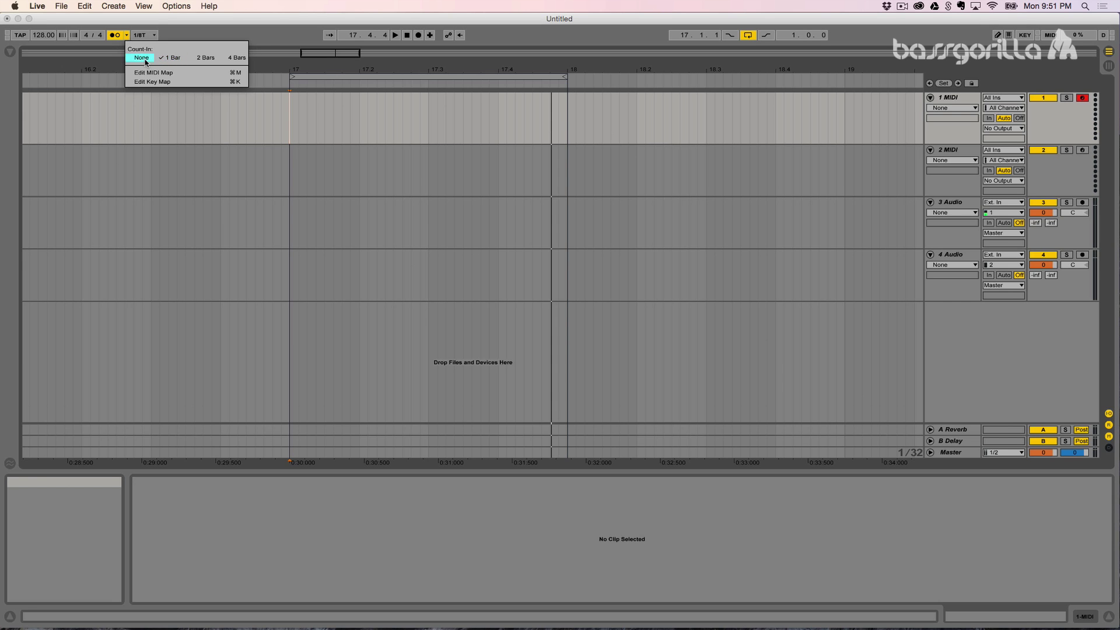
pyautogui.click(142, 57)
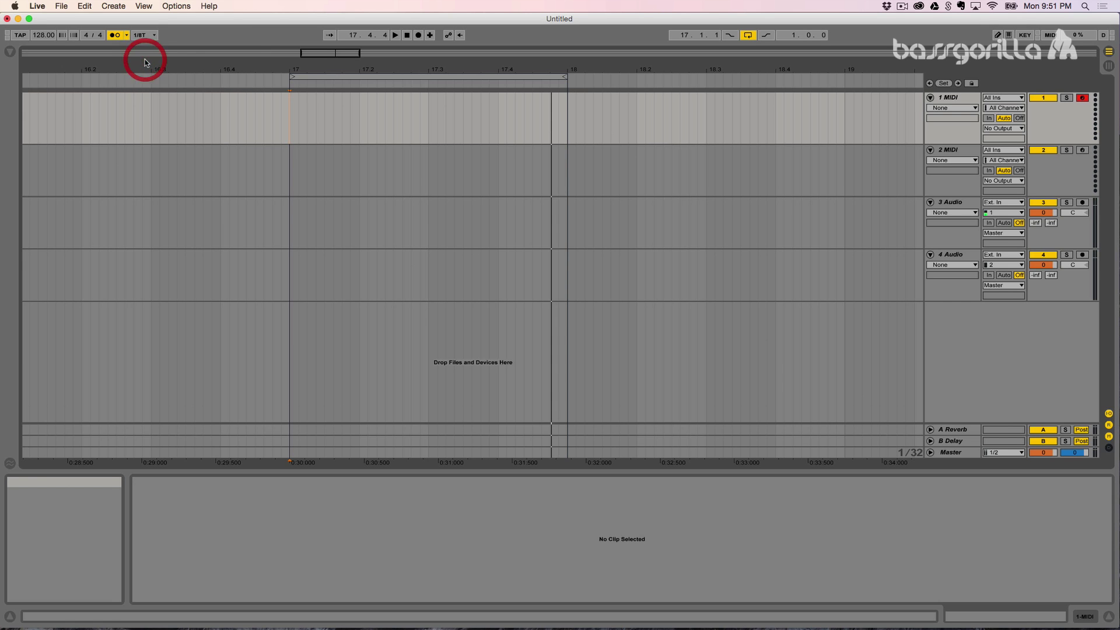
pyautogui.click(288, 126)
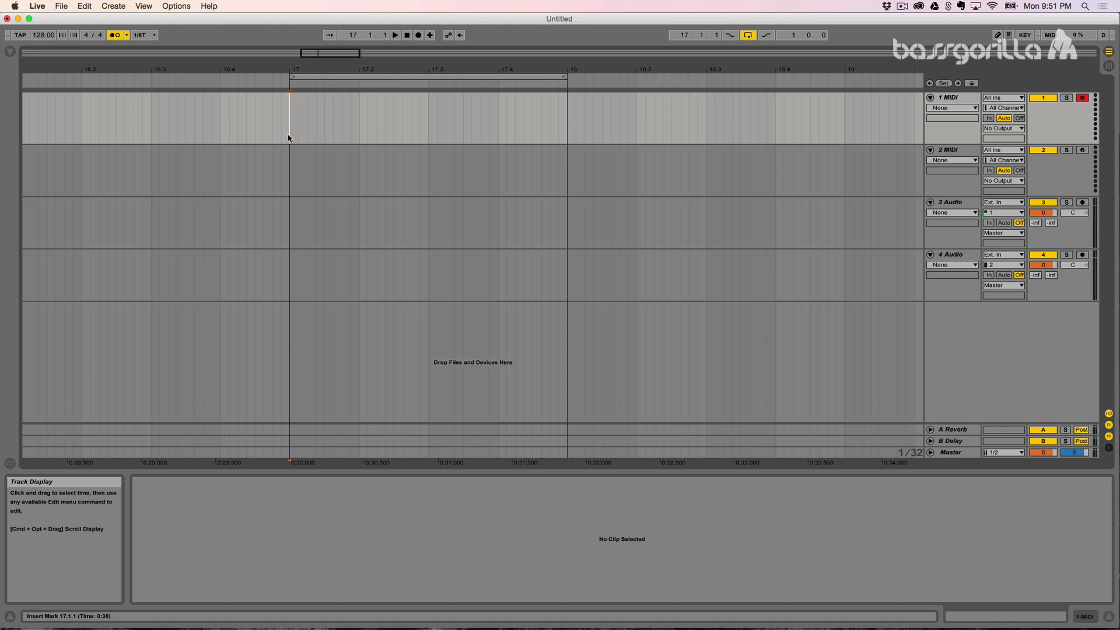
# Record a one-bar test clip on the 1 MIDI track from bar 17 and delete it
pyautogui.click(418, 36)
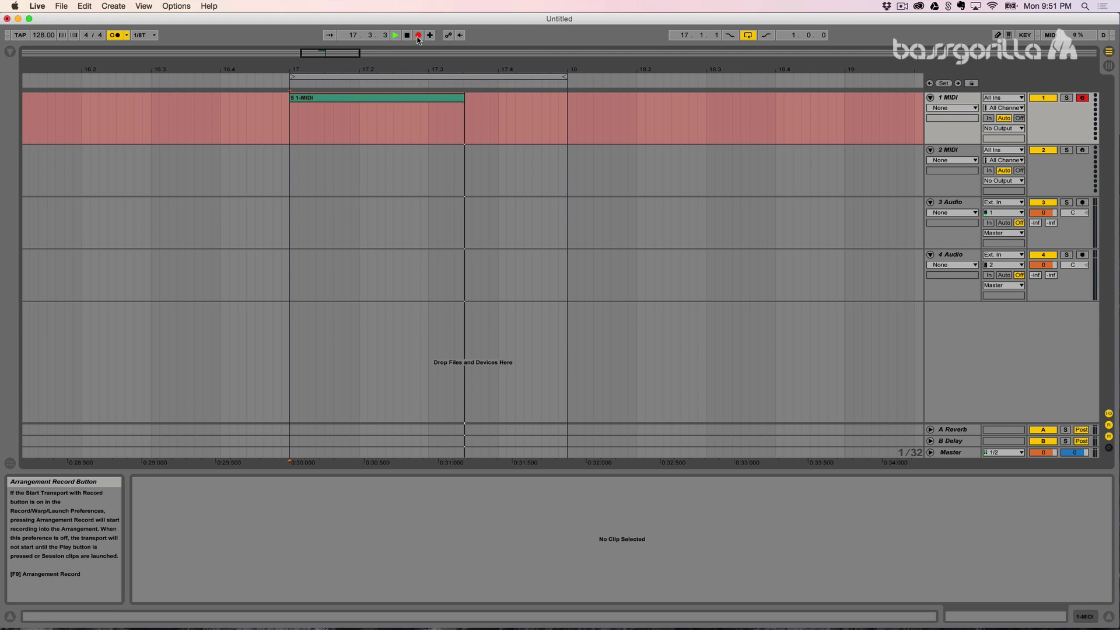
pyautogui.press('space')
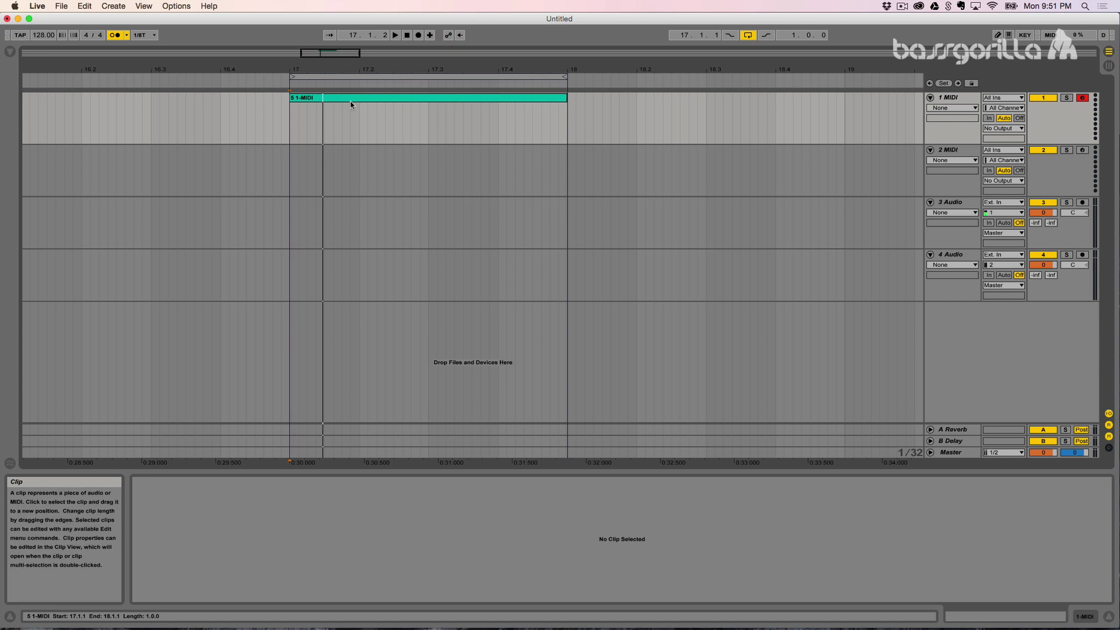
pyautogui.click(344, 98)
pyautogui.press('BackSpace')
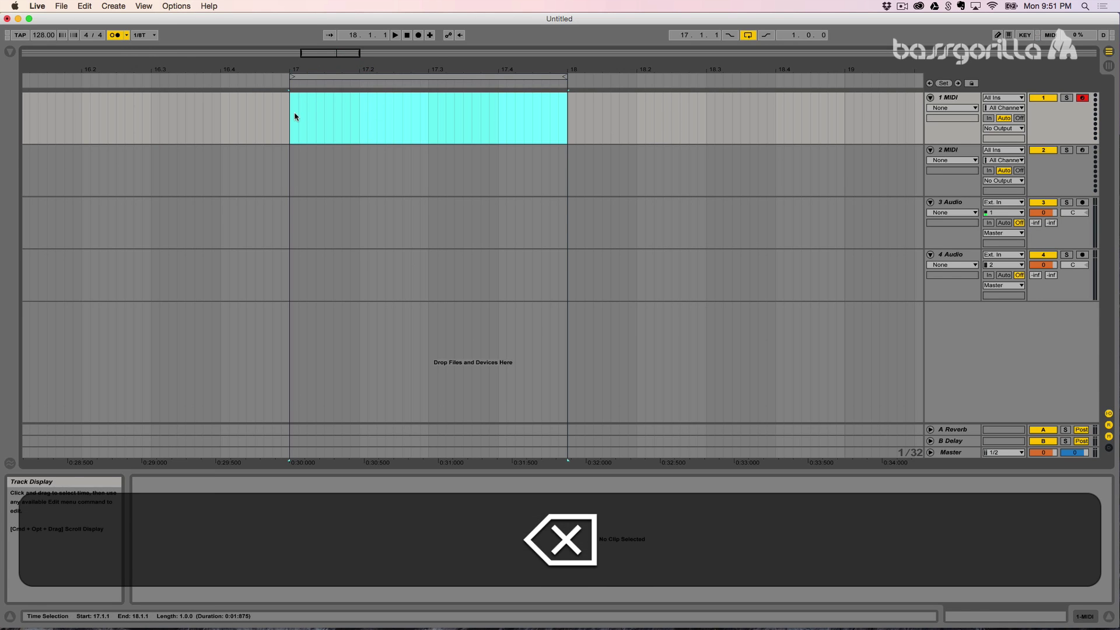
# Set the count-in to 1 Bar and record a short test clip from bar 17 on the 1 MIDI track
pyautogui.click(127, 35)
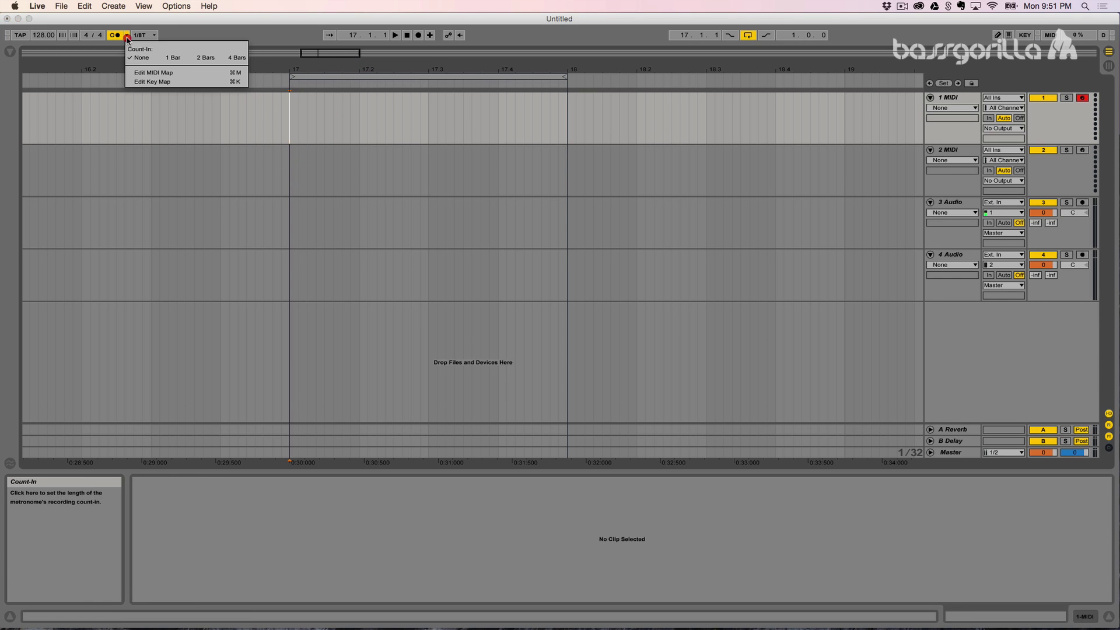
pyautogui.click(168, 60)
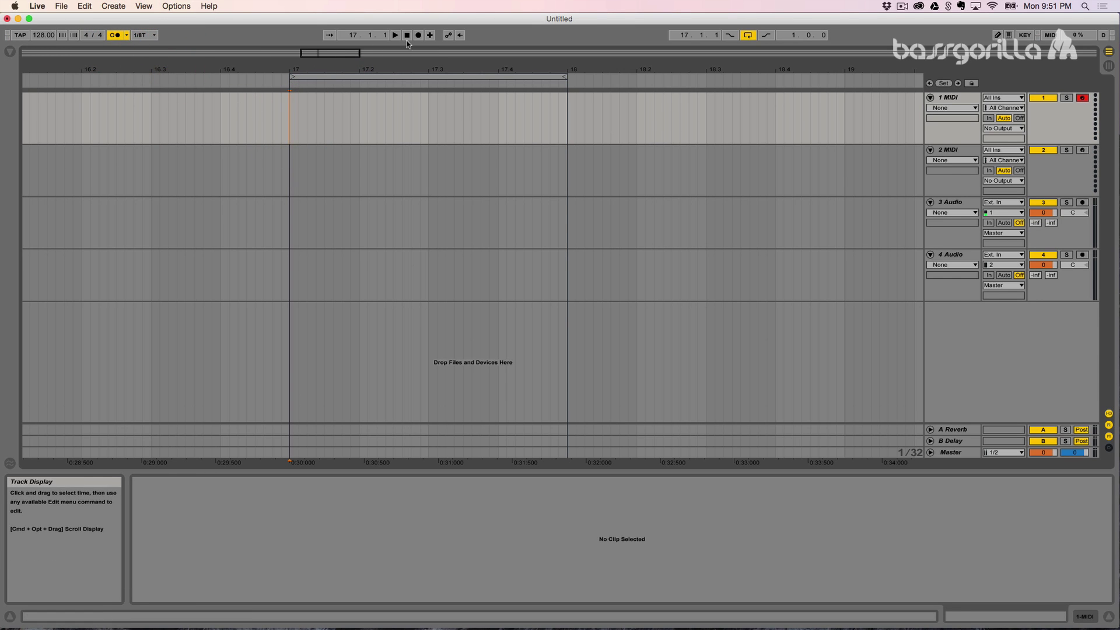
pyautogui.click(420, 36)
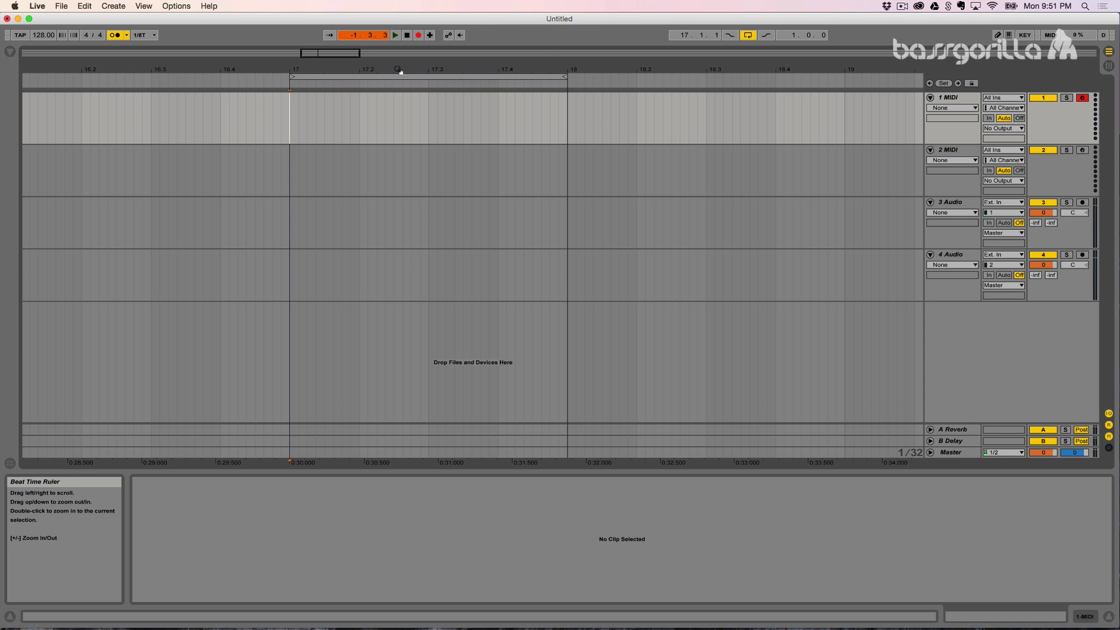
pyautogui.press('space')
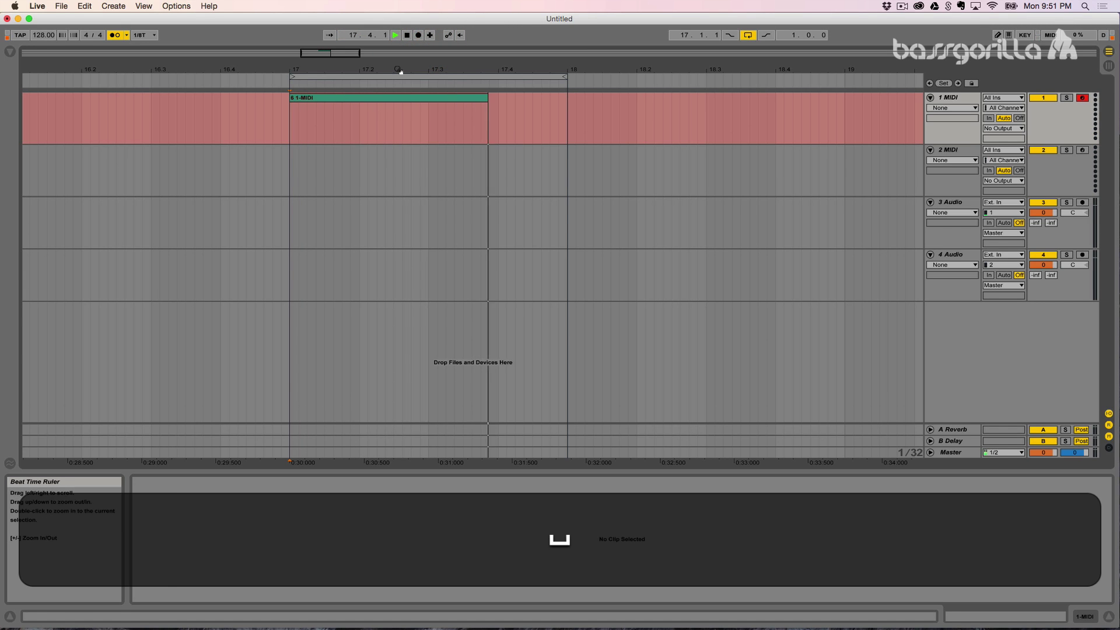
# Delete the recorded test clip from the 1 MIDI track and set the metronome count-in to None
pyautogui.click(386, 98)
pyautogui.press('BackSpace')
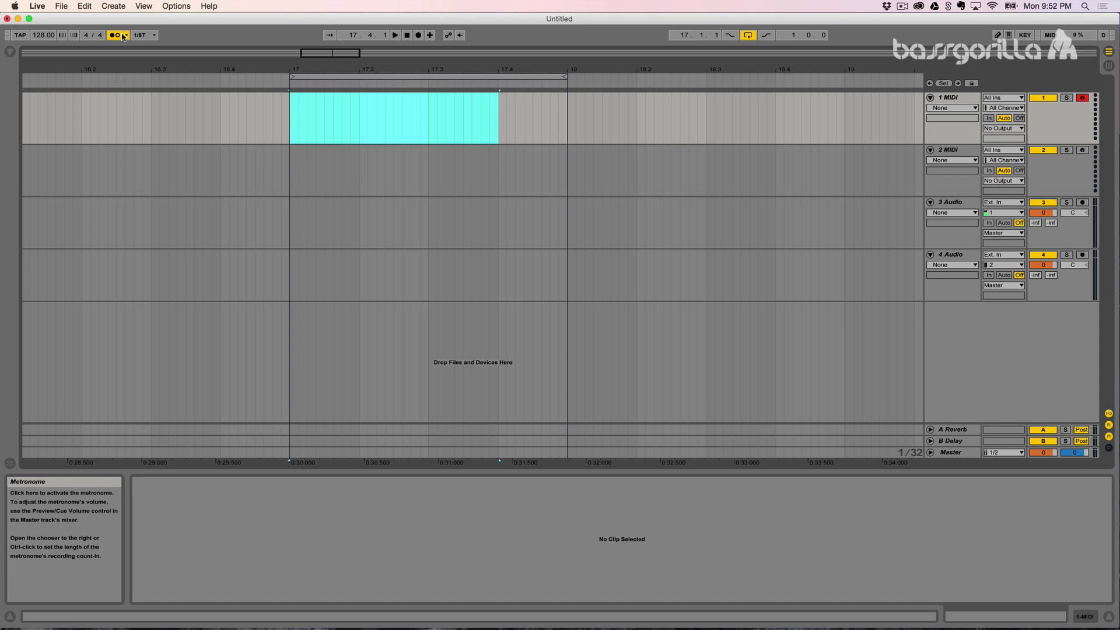
pyautogui.click(126, 35)
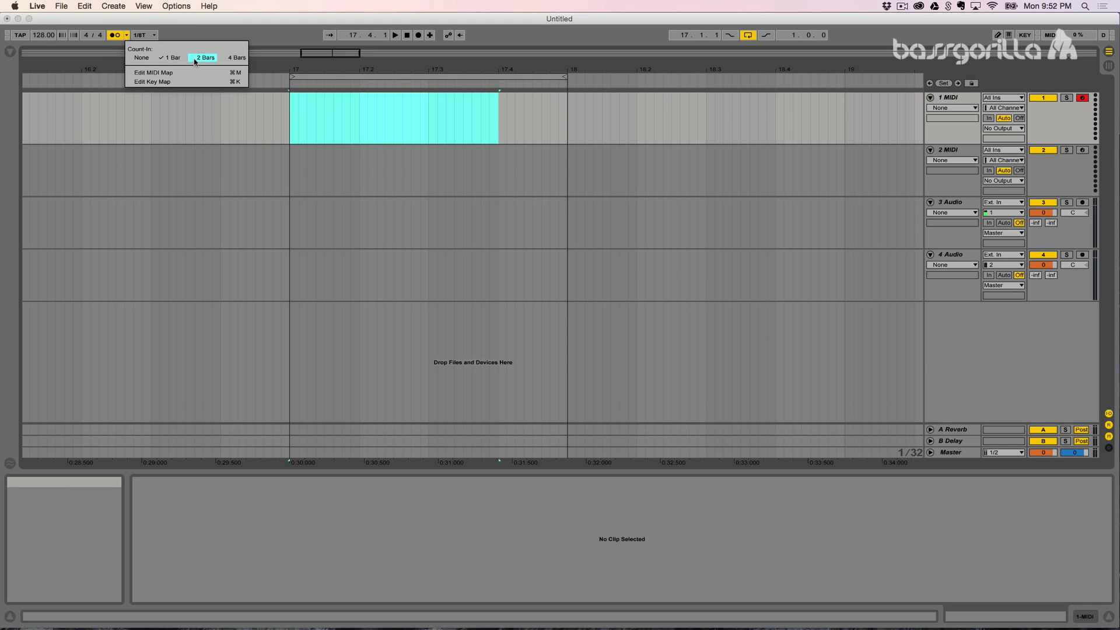
pyautogui.click(140, 58)
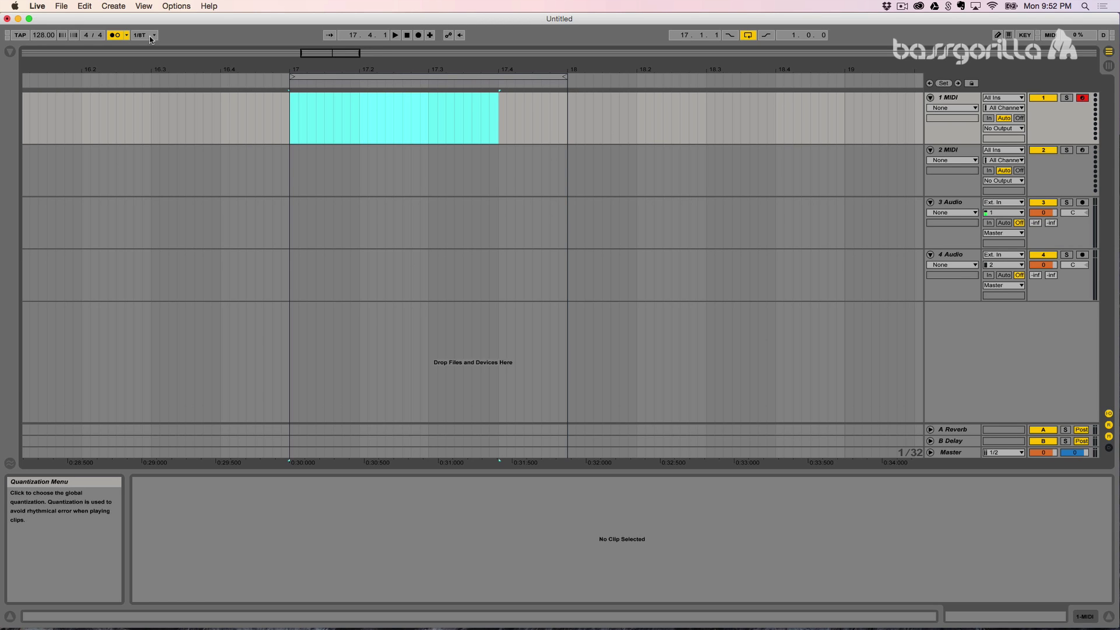
# Try the global quantization values 1/16, 1/16T and 1/8, and return it to 1/8T
pyautogui.click(150, 36)
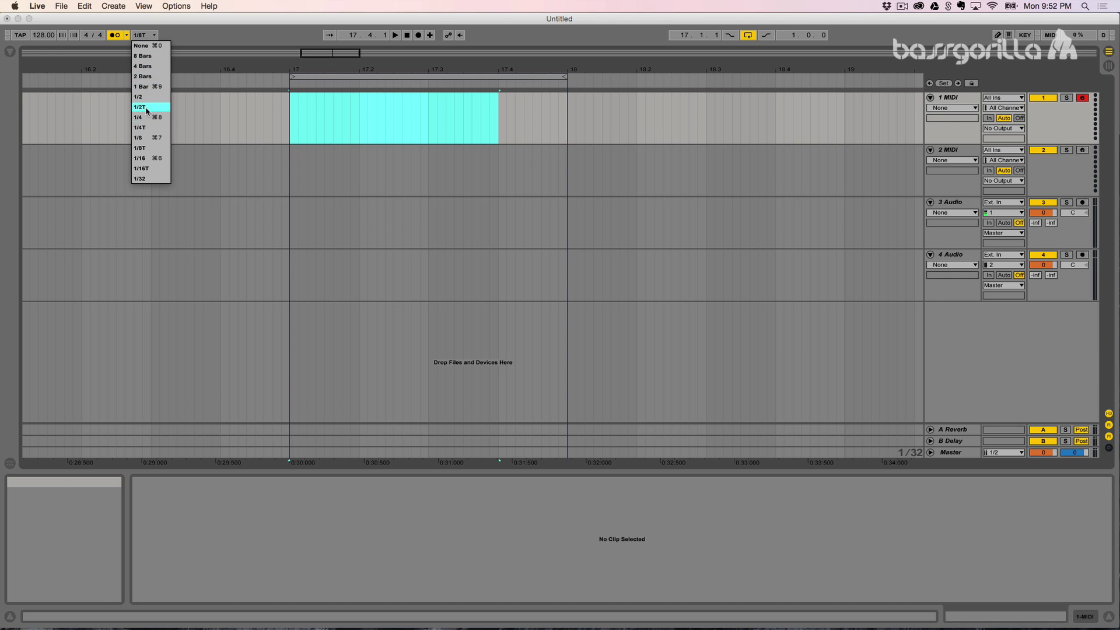
pyautogui.click(147, 164)
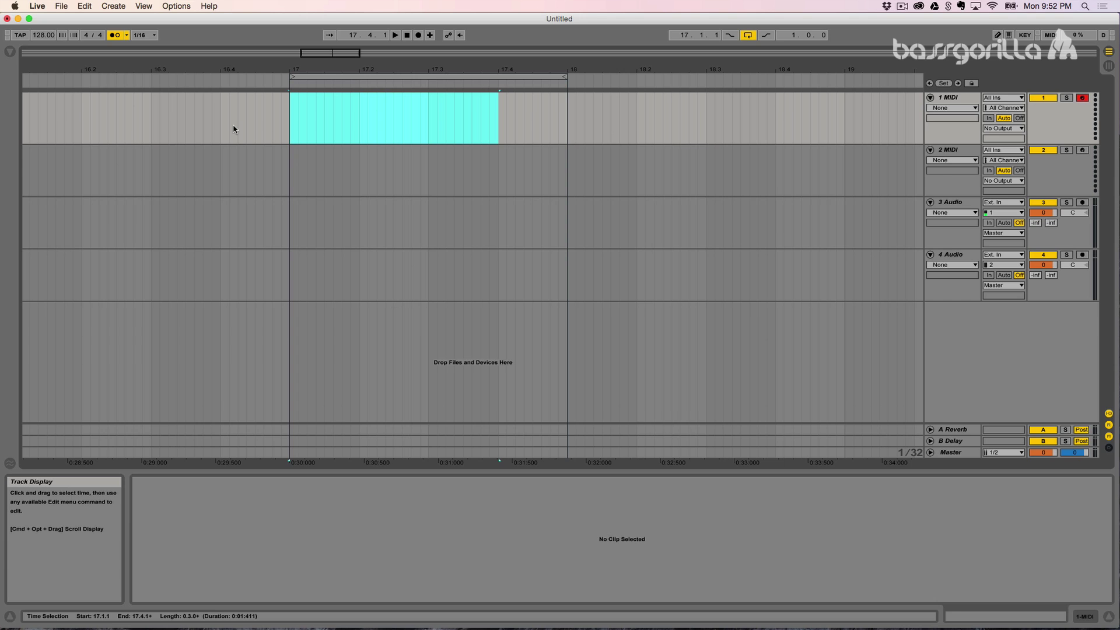
pyautogui.click(142, 36)
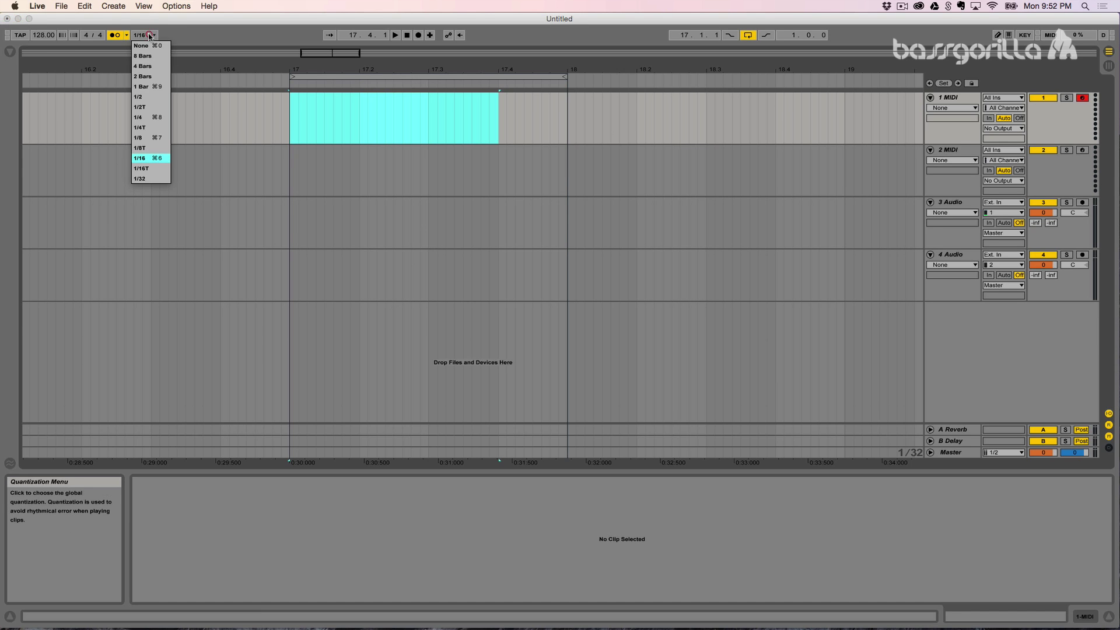
pyautogui.click(150, 172)
pyautogui.click(150, 35)
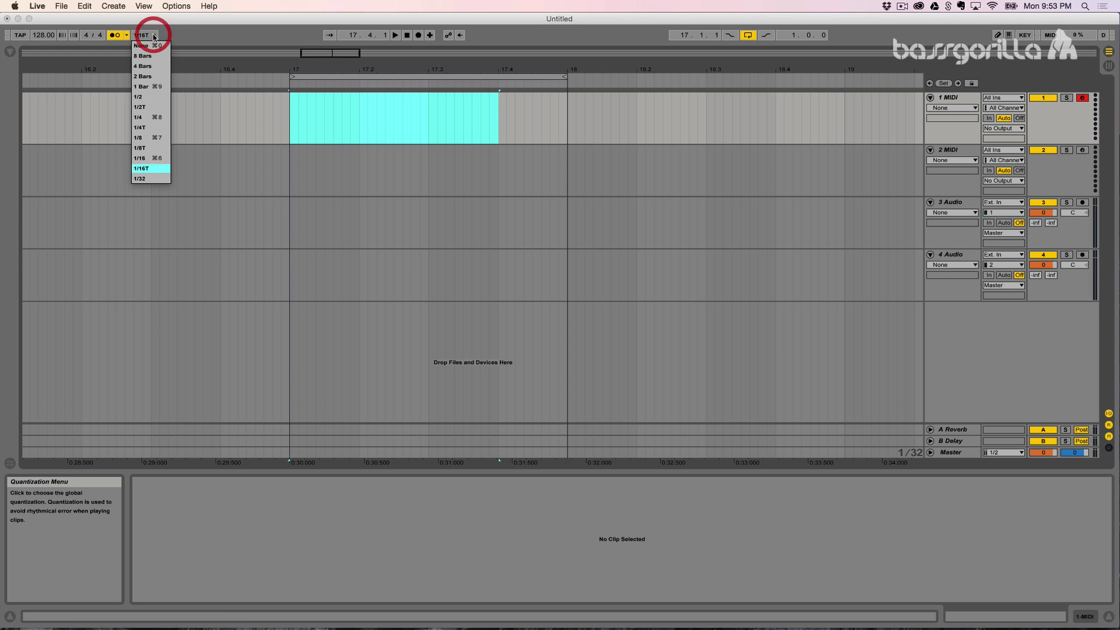
pyautogui.click(150, 138)
pyautogui.click(150, 35)
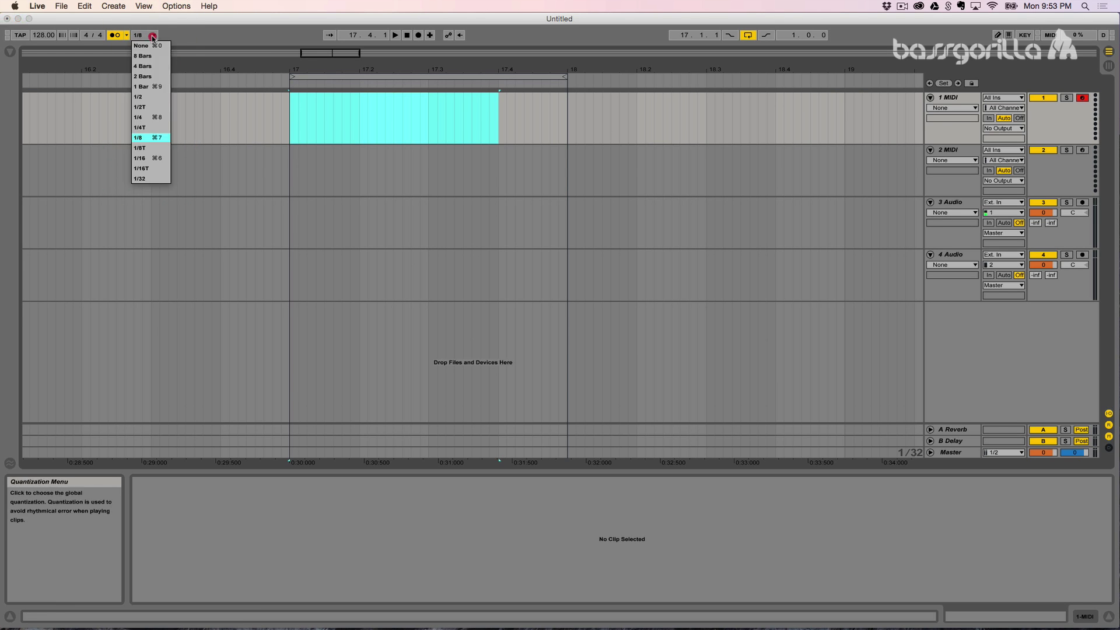
pyautogui.click(151, 148)
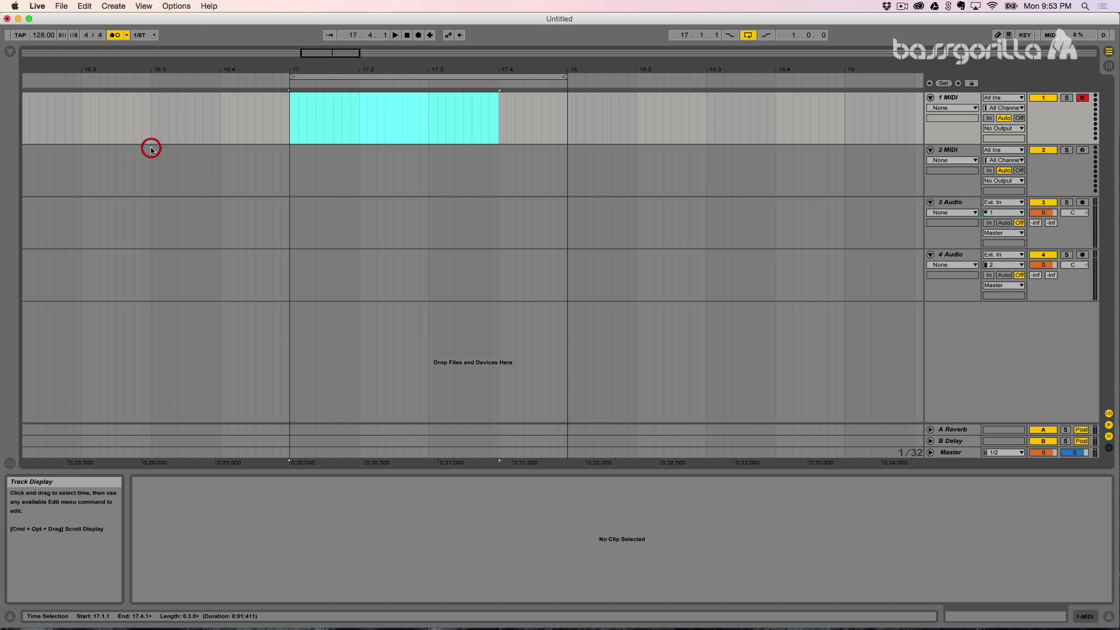
pyautogui.click(150, 35)
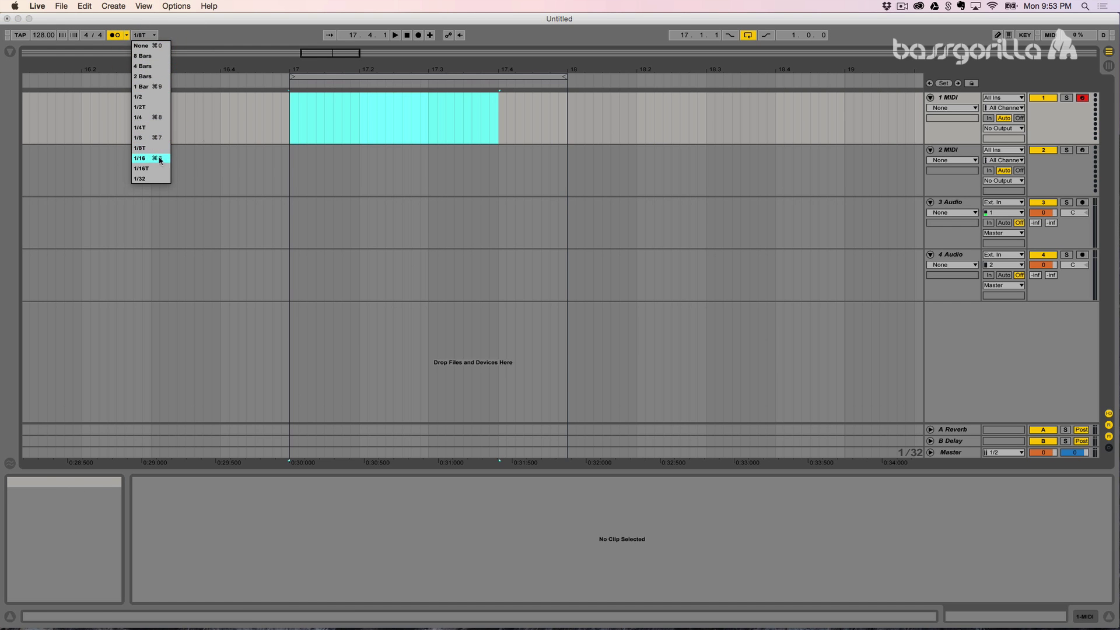
pyautogui.click(215, 105)
# Place the insert mark at 16.4.2 on the 1 MIDI track, just before the loop region
pyautogui.click(263, 121)
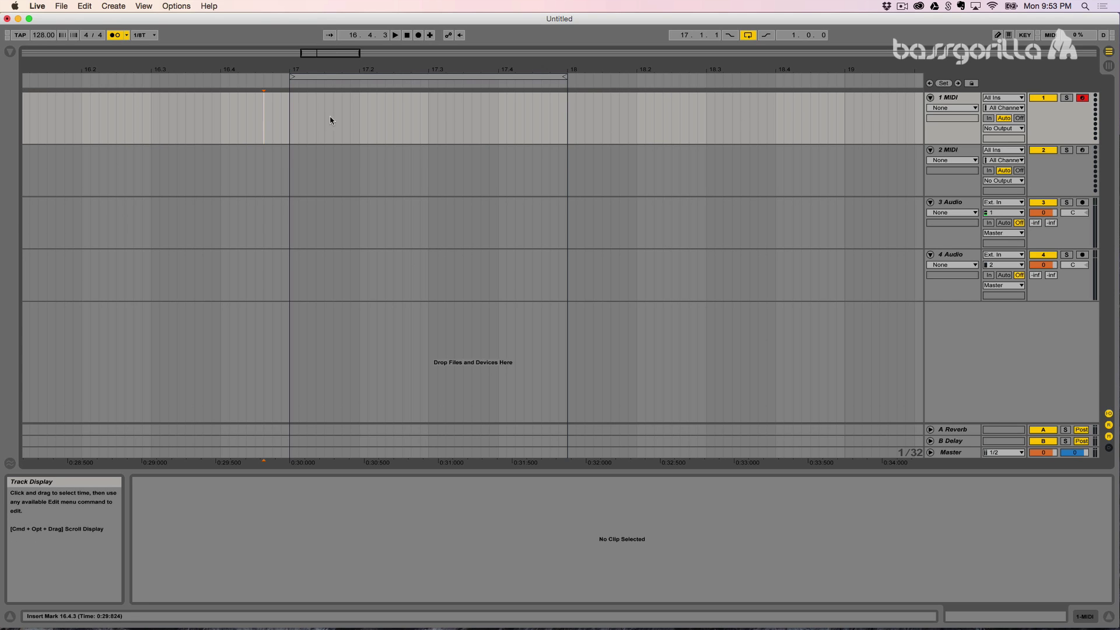
pyautogui.click(249, 110)
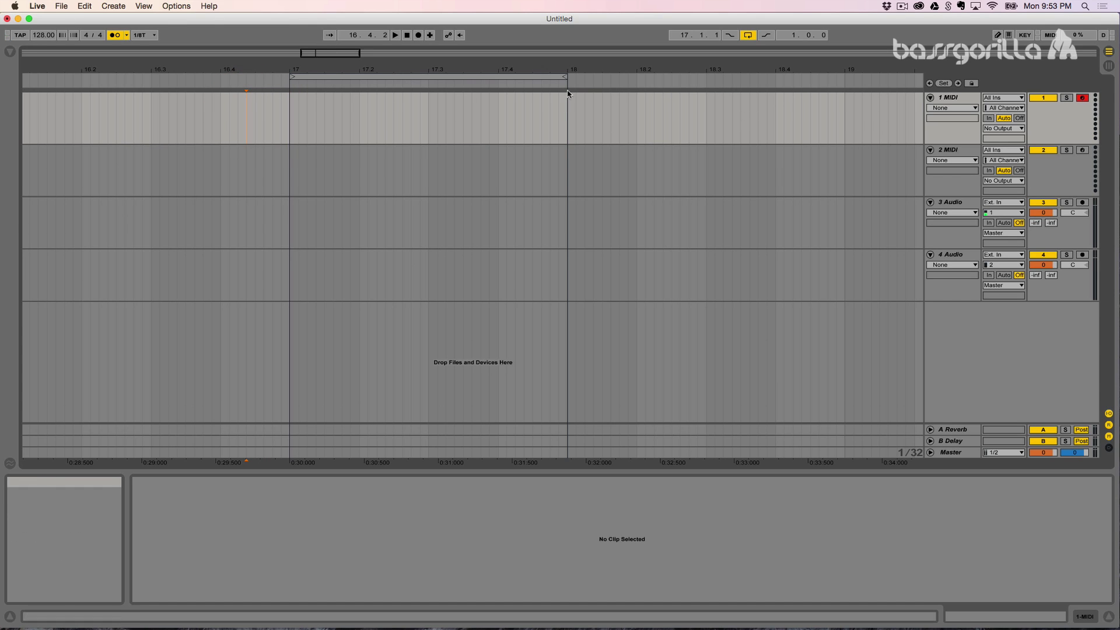
# Play the arrangement briefly from 19.1.1 on the 1 MIDI track with Follow off, and stop playback
pyautogui.click(846, 121)
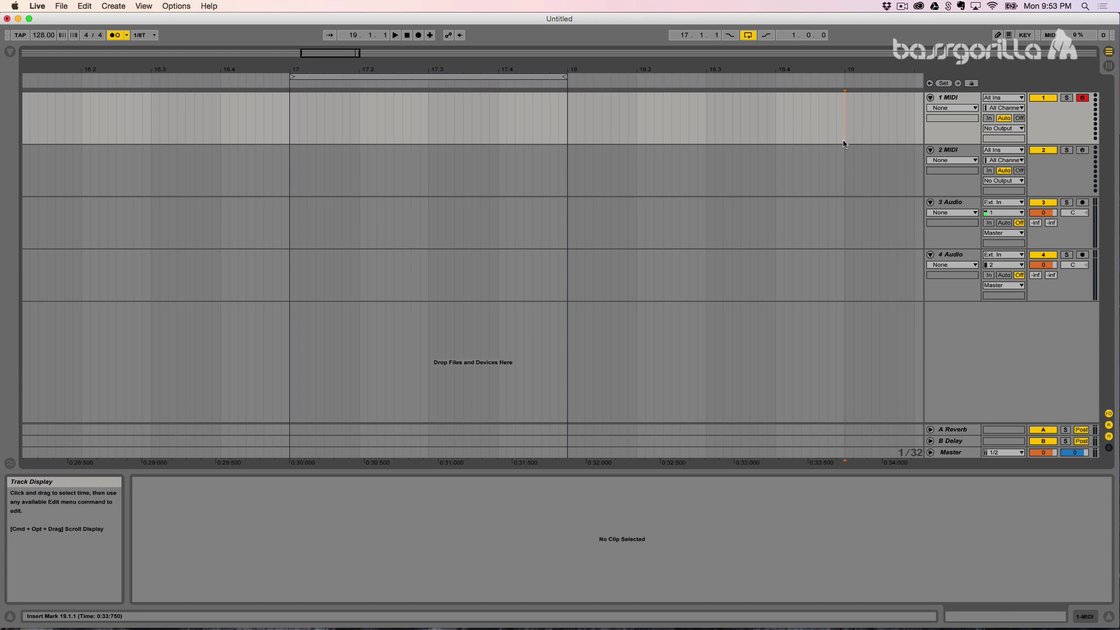
pyautogui.press('space')
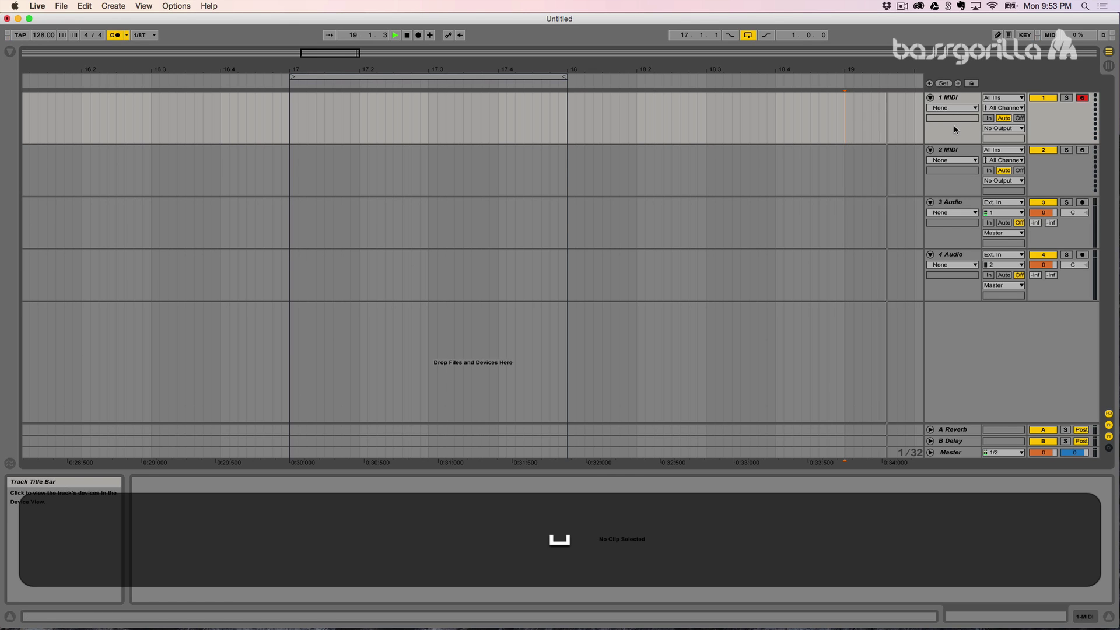
pyautogui.press('space')
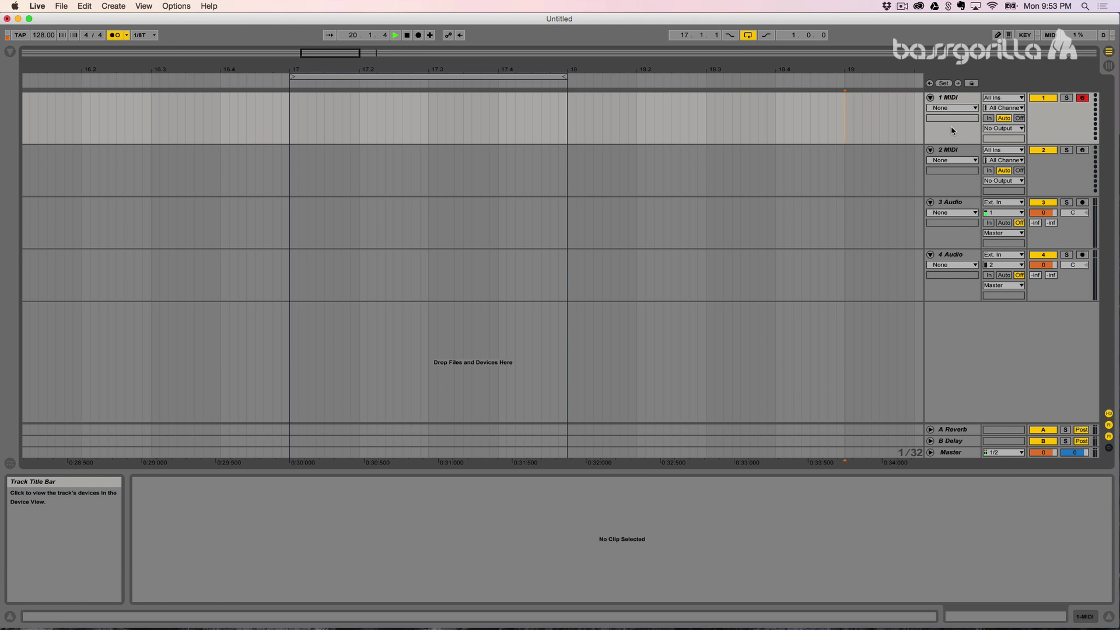
# Turn on Follow, play a short stretch of the arrangement, stop playback and switch Follow off again
pyautogui.click(330, 35)
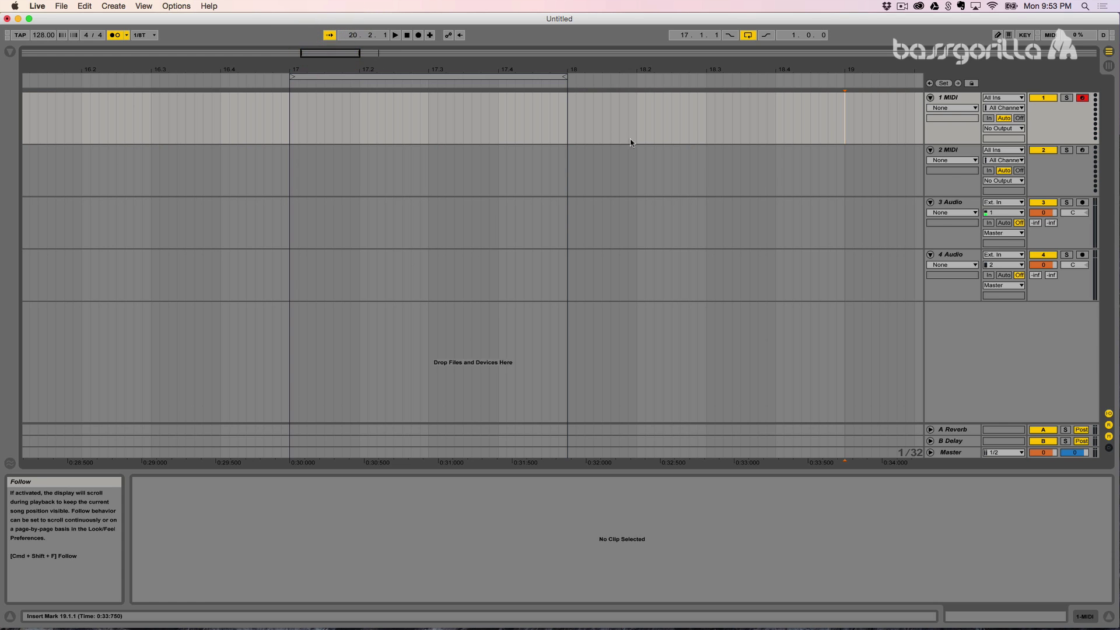
pyautogui.press('space')
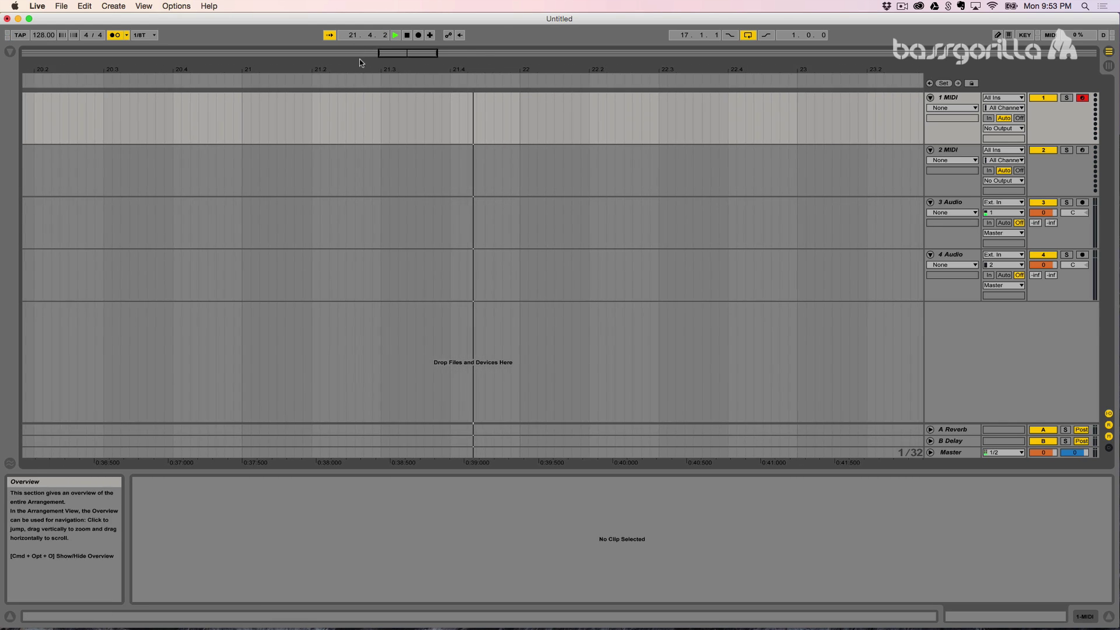
pyautogui.press('space')
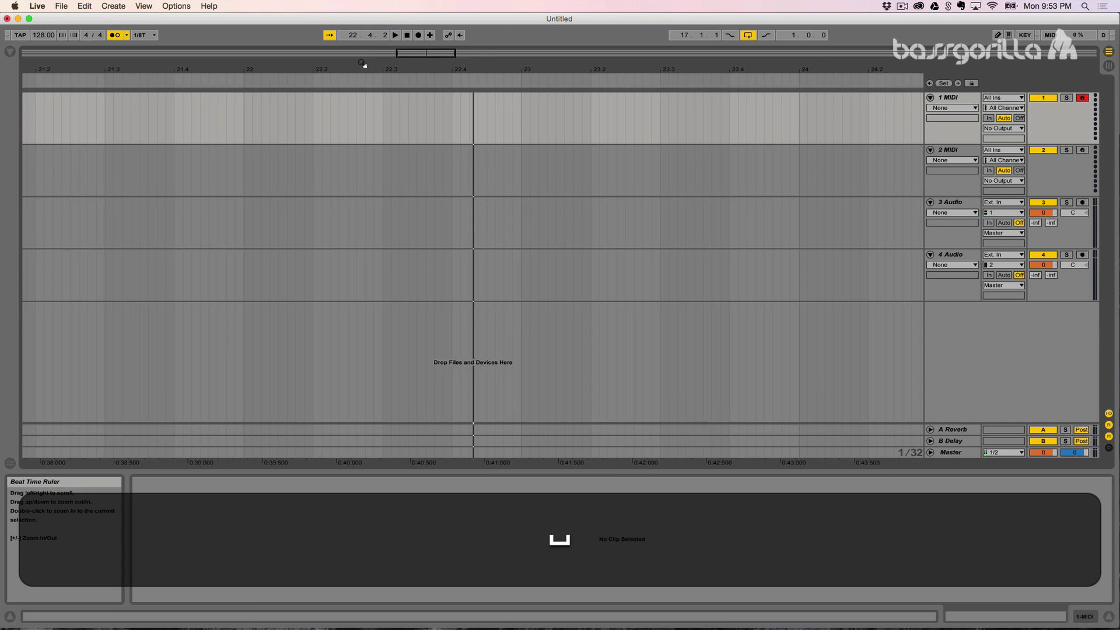
pyautogui.click(329, 35)
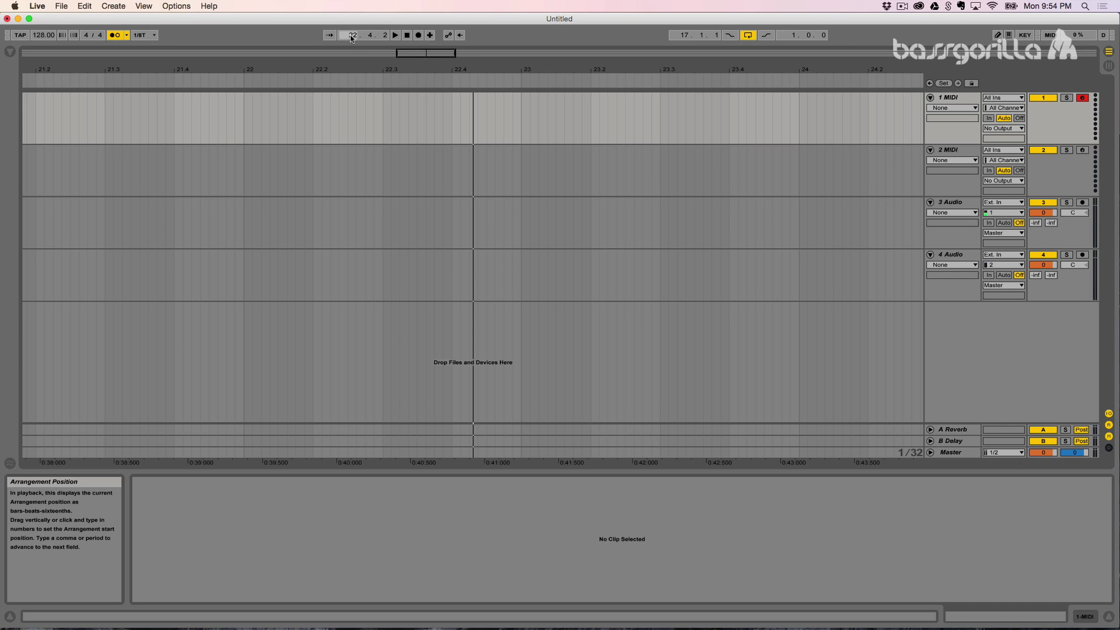
# Set the arrangement position to bar 20, and return the song position to 1.1.1
pyautogui.write('20')
pyautogui.press('Return')
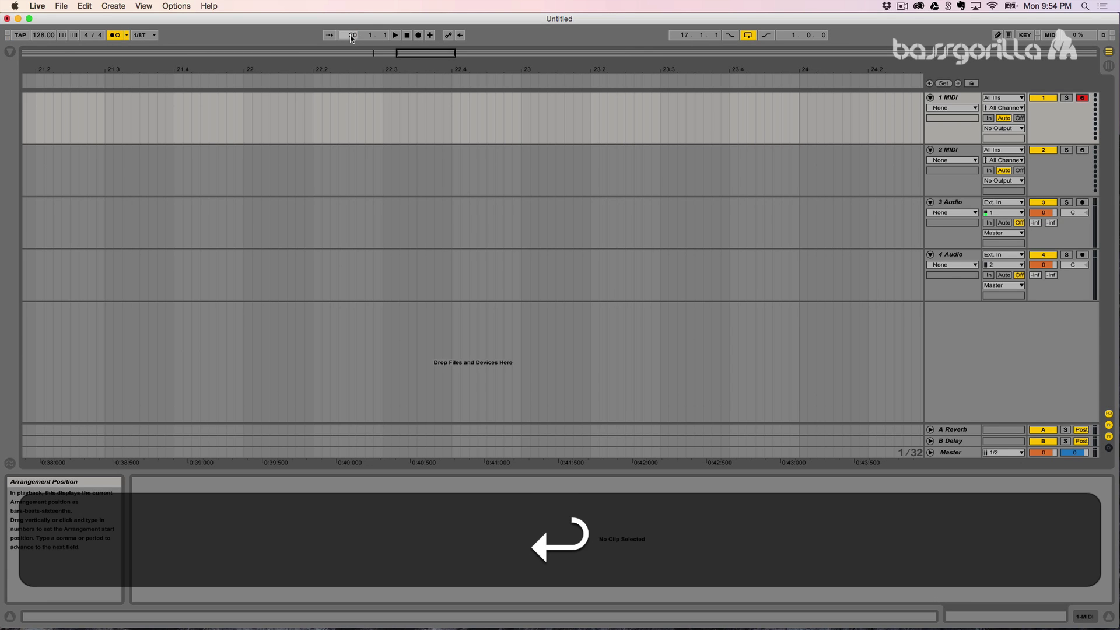
pyautogui.moveTo(331, 70); pyautogui.dragTo(330, 38)
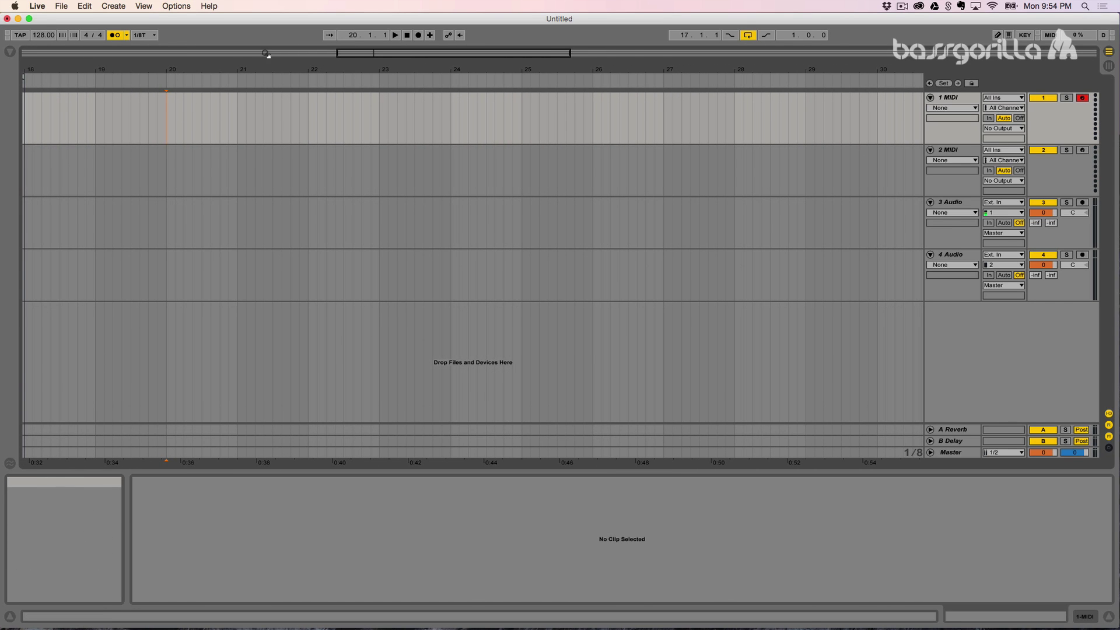
pyautogui.moveTo(224, 70); pyautogui.dragTo(469, 54)
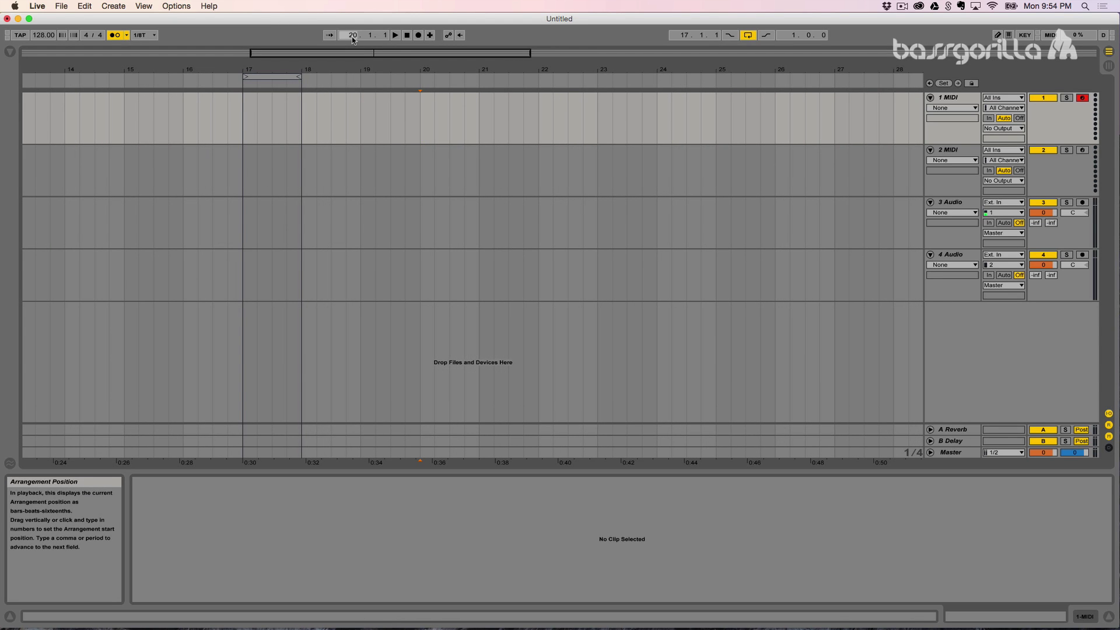
pyautogui.doubleClick(408, 39)
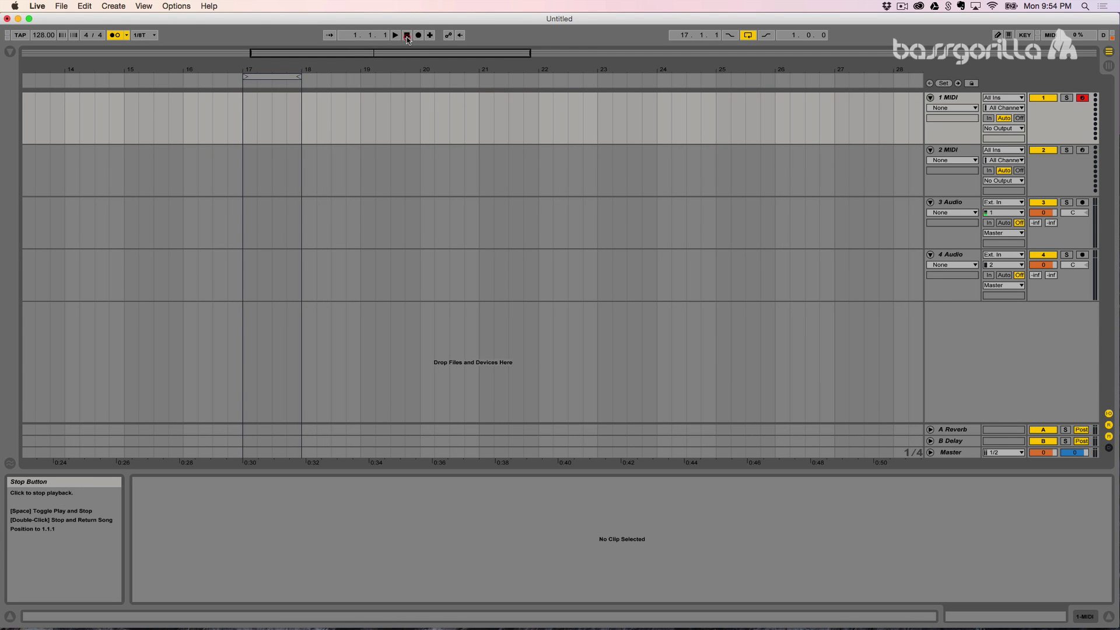
# Select the time inside the one-bar loop region at bar 17, and start playback from 17.1.1 on the 1 MIDI track
pyautogui.moveTo(353, 58); pyautogui.dragTo(353, 35)
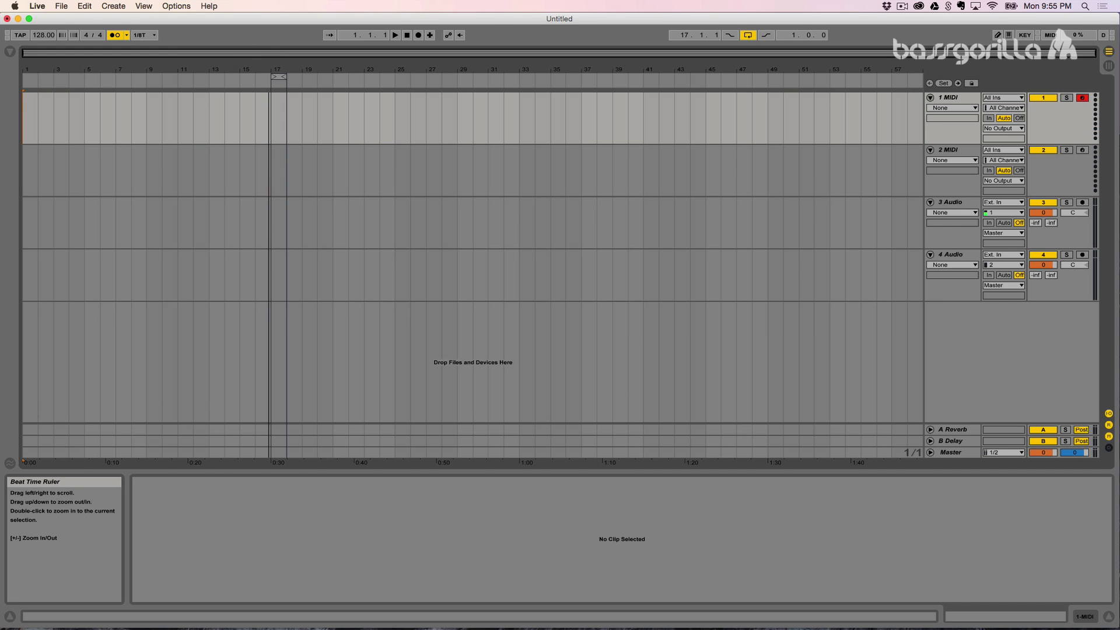
pyautogui.moveTo(270, 70); pyautogui.dragTo(270, 99)
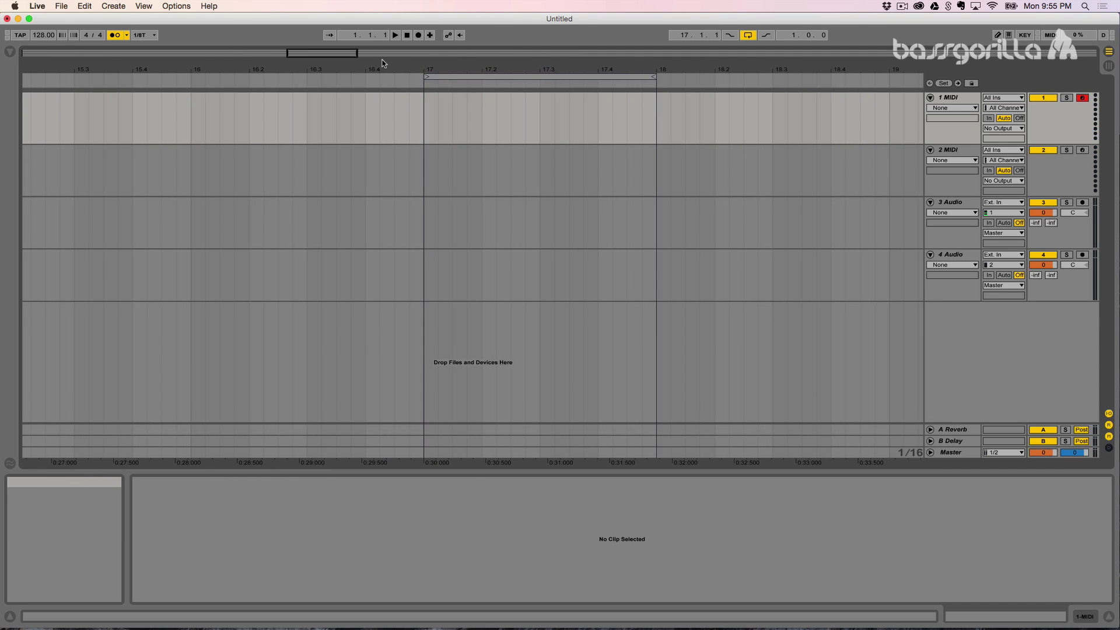
pyautogui.click(493, 77)
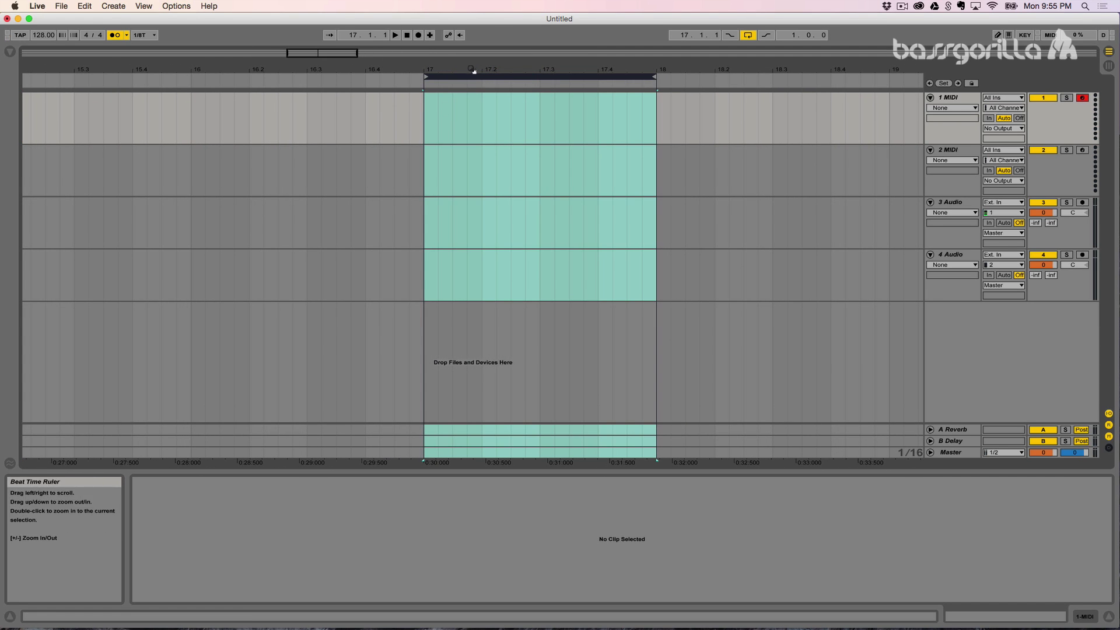
pyautogui.click(428, 130)
pyautogui.press('space')
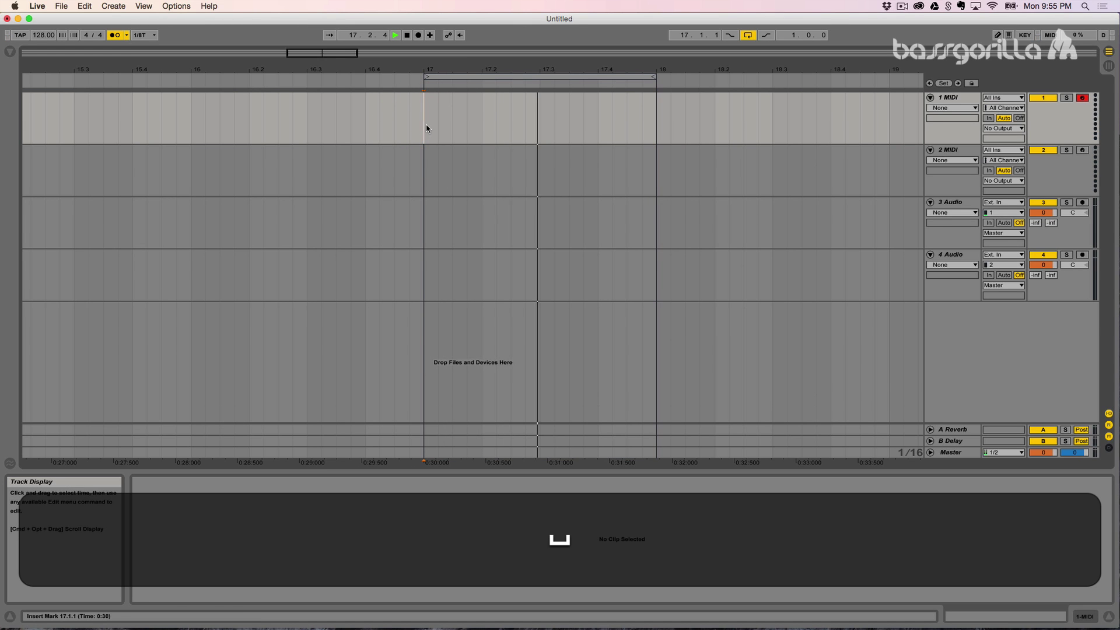
# Turn off the metronome and the arrangement loop during playback, and stop the transport
pyautogui.click(114, 35)
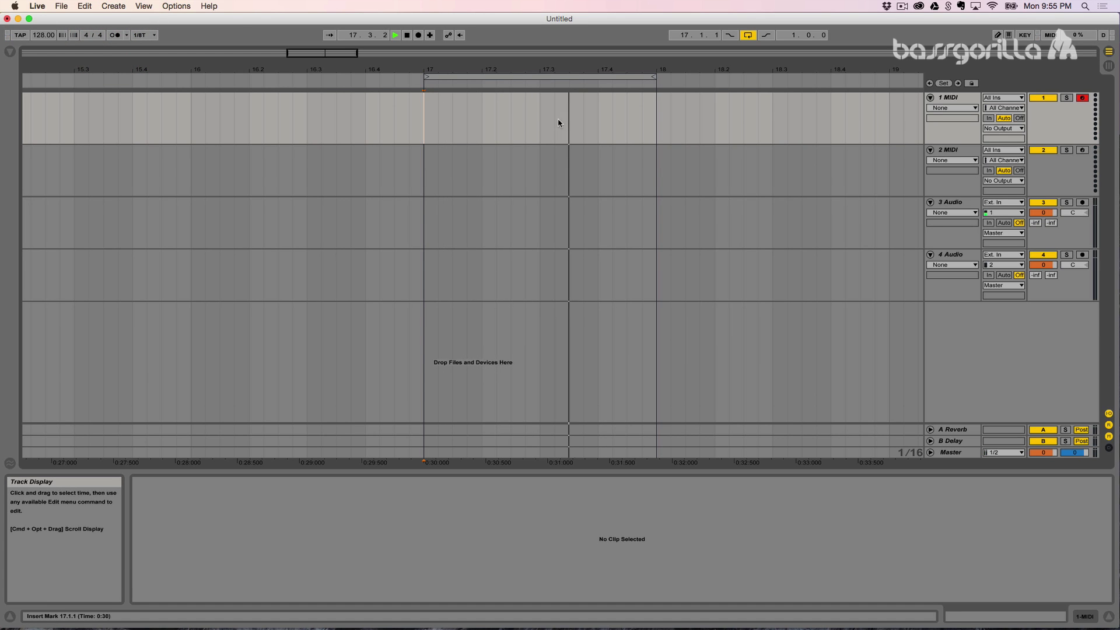
pyautogui.click(747, 36)
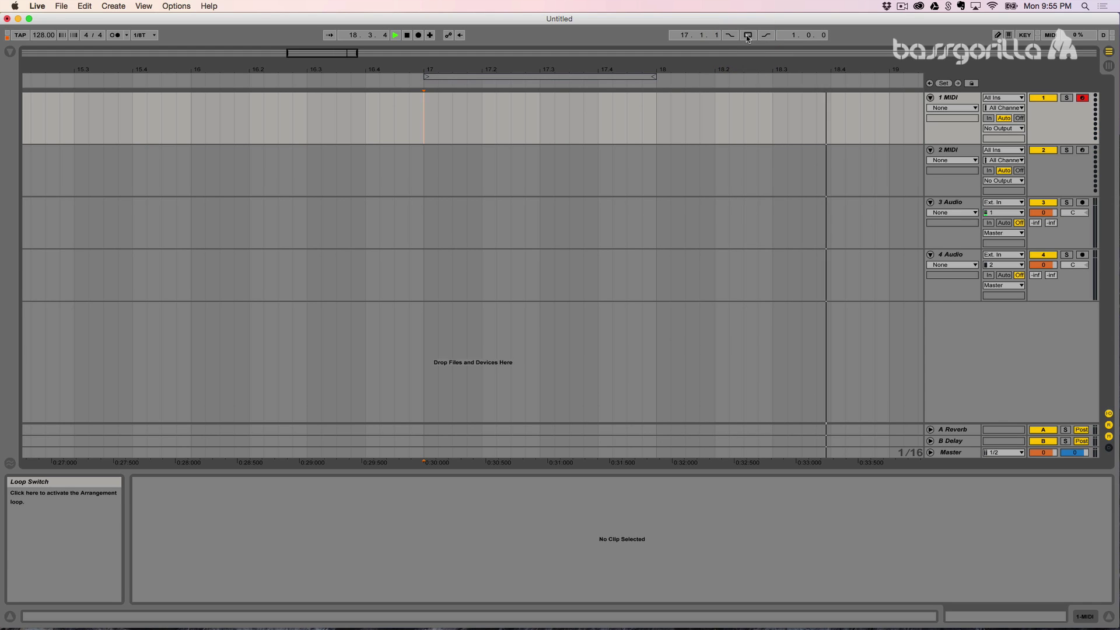
pyautogui.press('space')
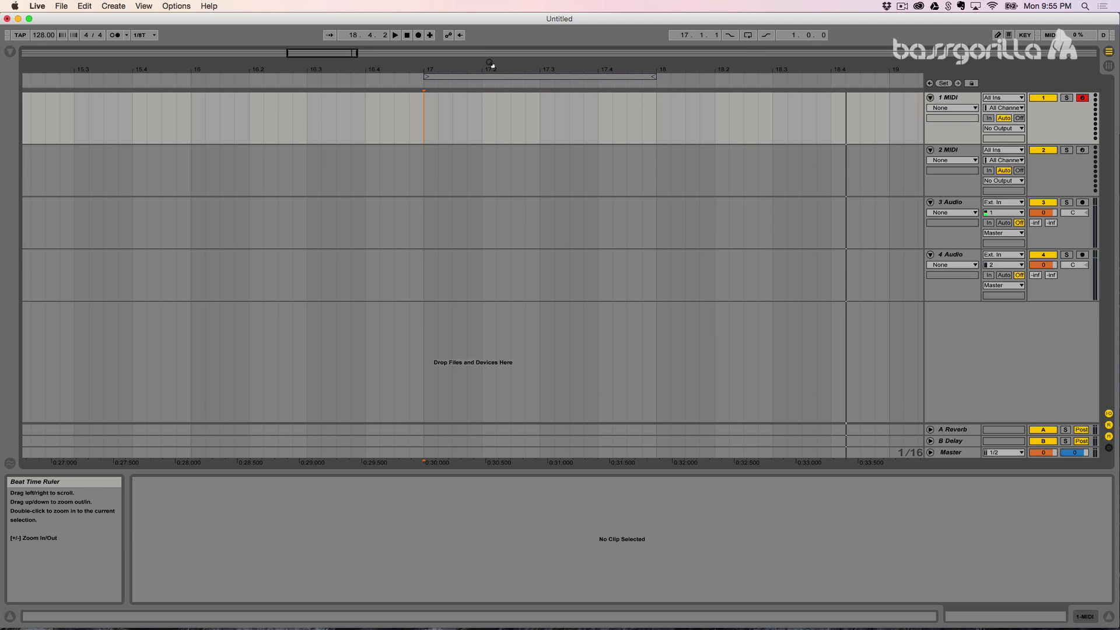
# Extend the end of the loop region to bar 19 and select the time it spans across all tracks
pyautogui.moveTo(489, 63); pyautogui.dragTo(654, 77)
pyautogui.click(507, 81)
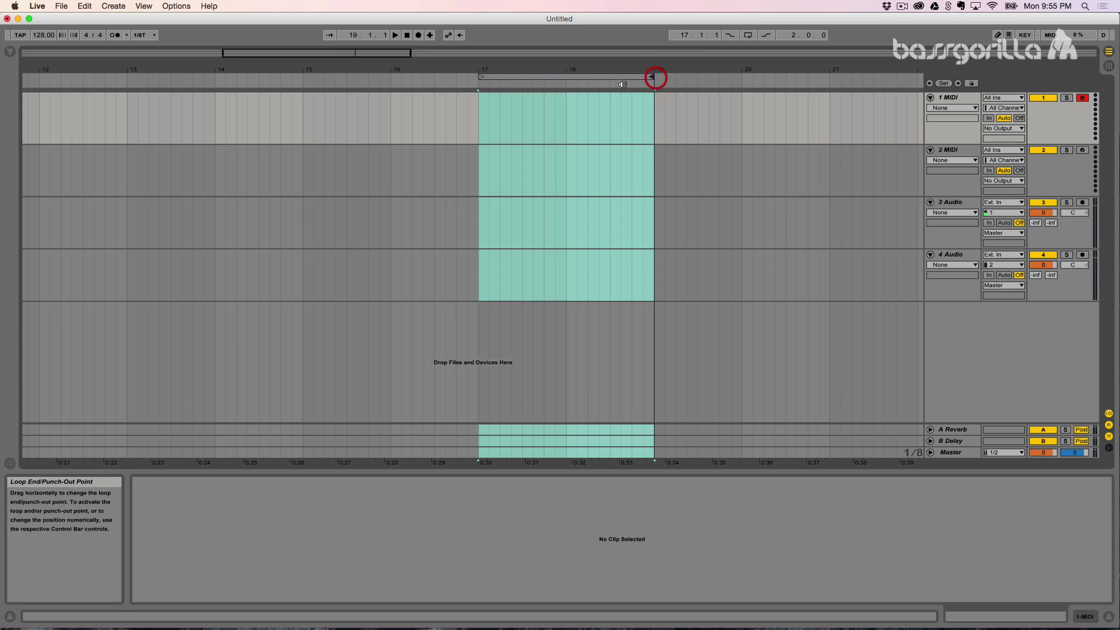
pyautogui.click(481, 110)
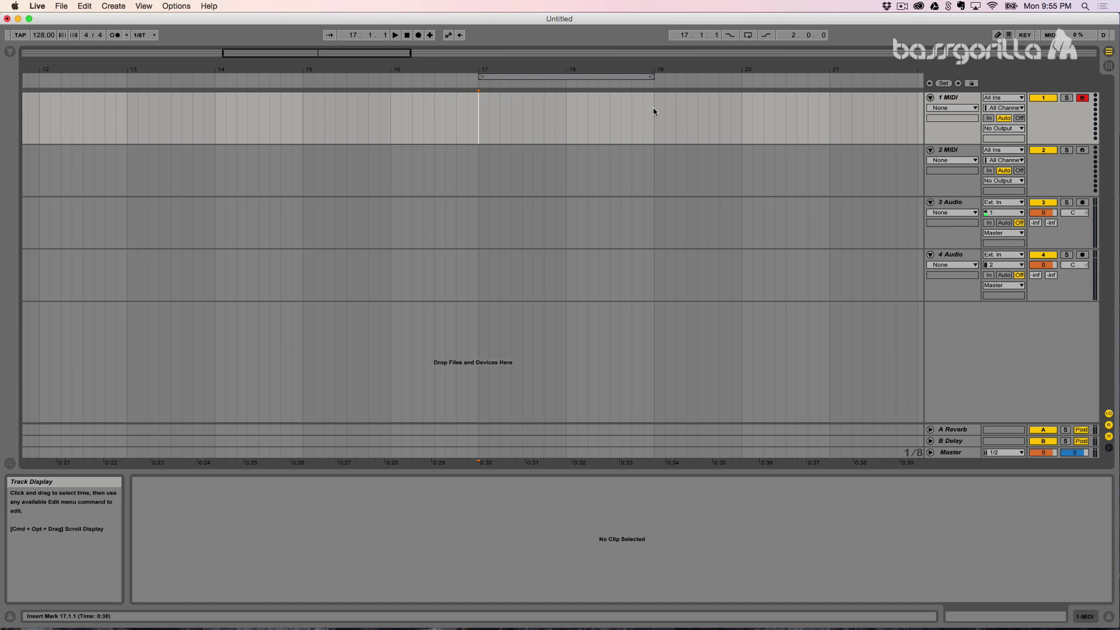
pyautogui.click(553, 77)
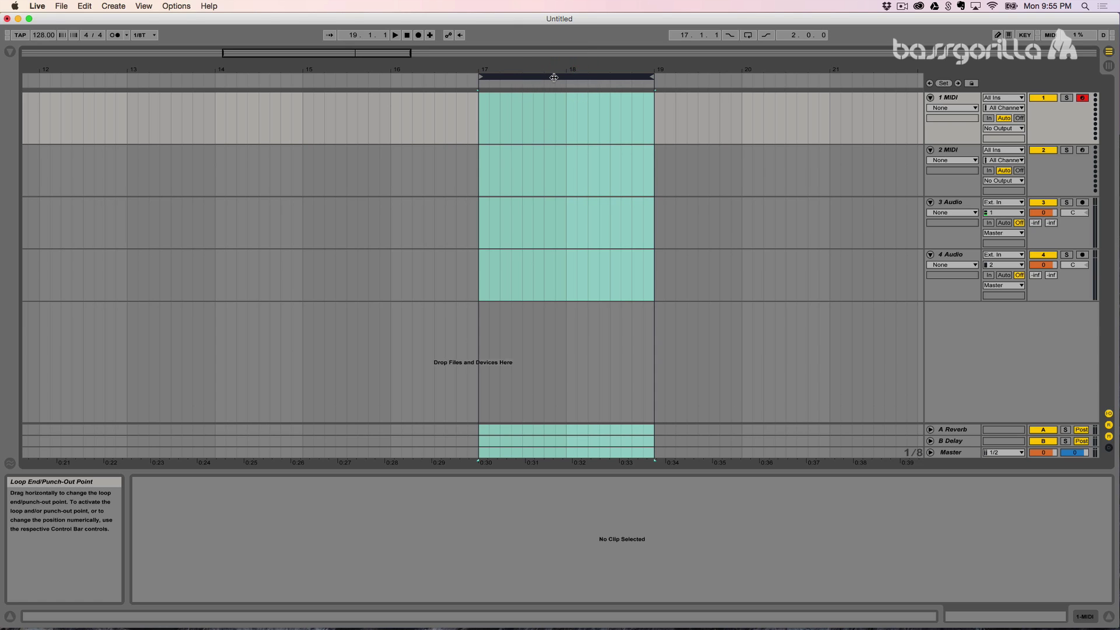
# Turn on Punch-In and Punch-Out, and set the loop/punch region's length to 1 bar
pyautogui.click(729, 36)
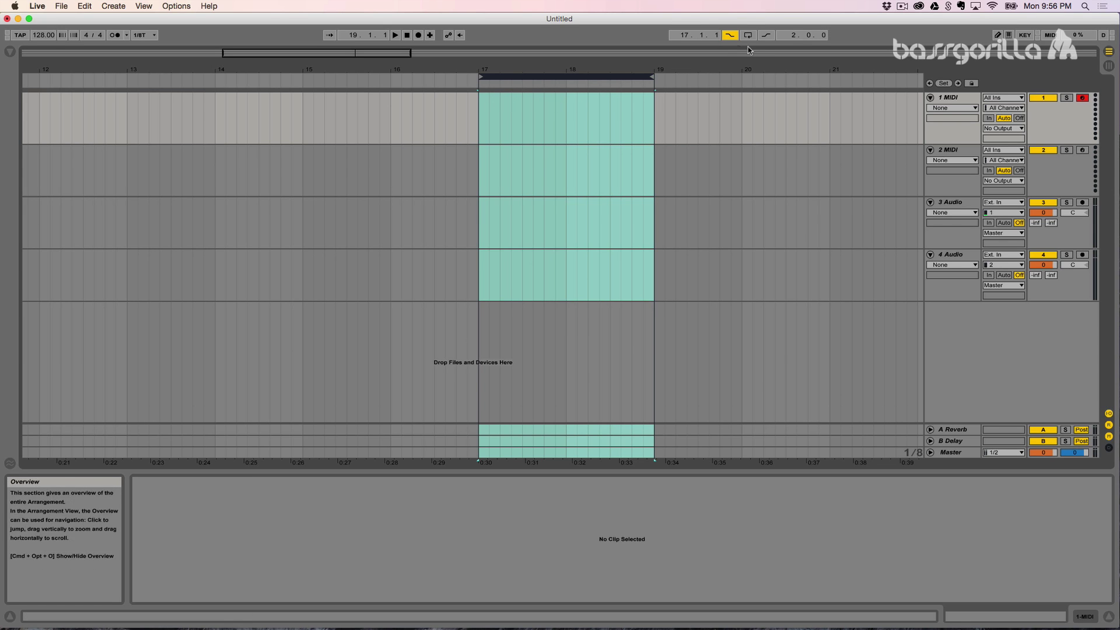
pyautogui.click(765, 36)
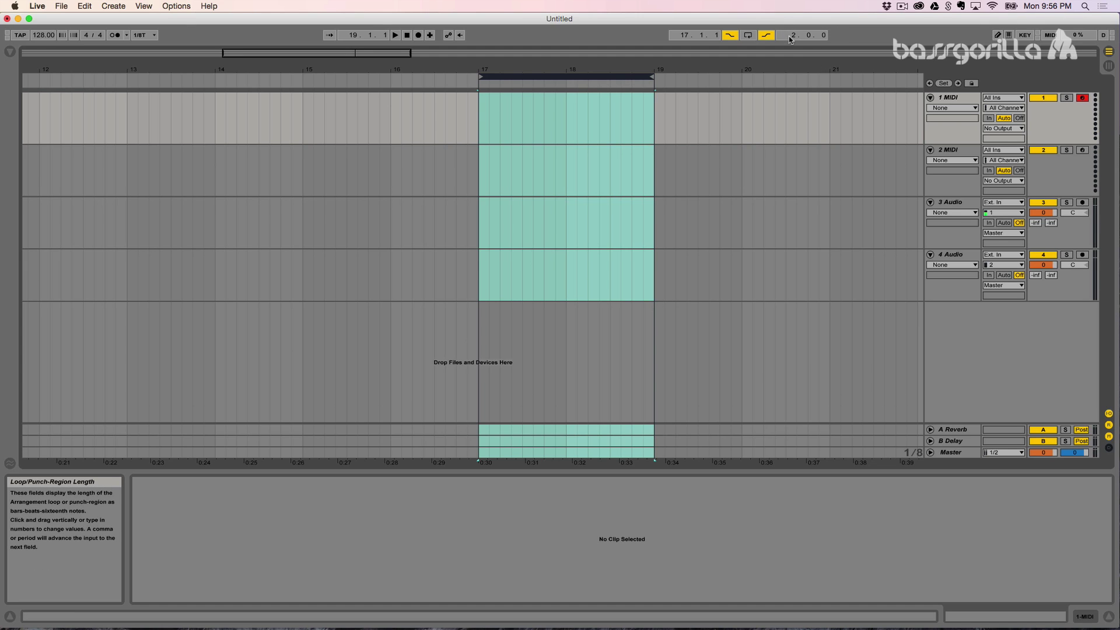
pyautogui.write('1')
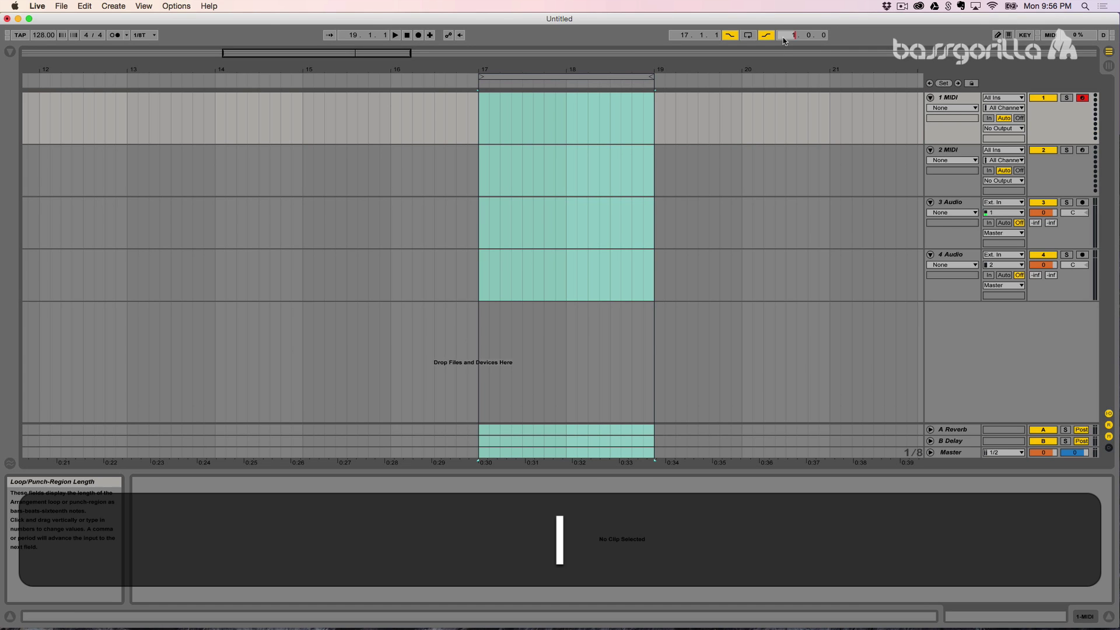
pyautogui.press('Return')
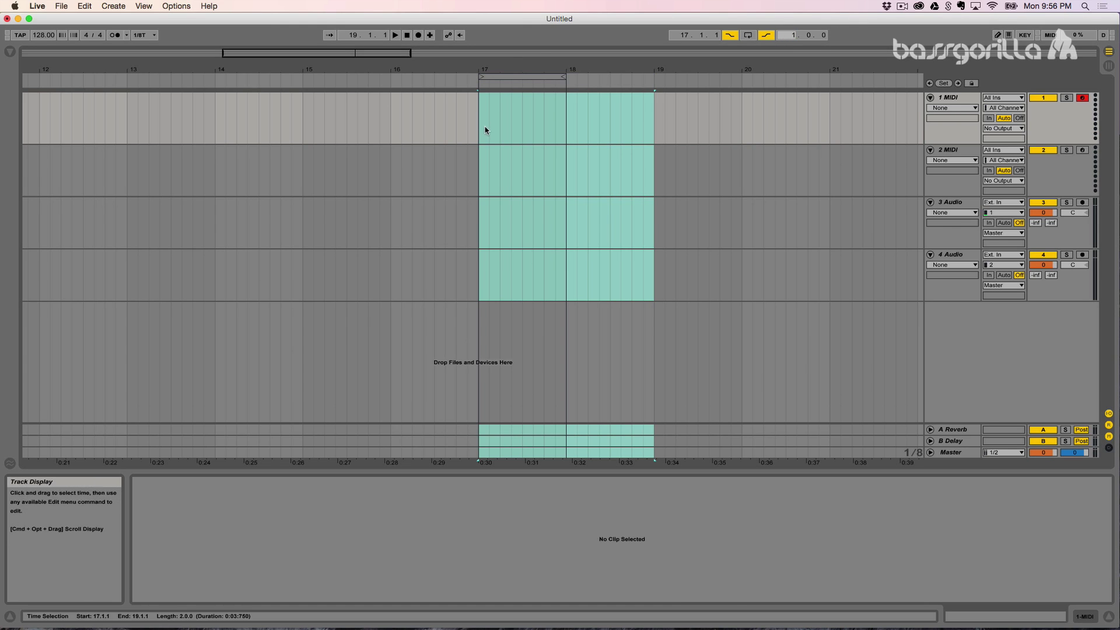
# Record on the 1 MIDI track from 15.1.1 through the punch region at bar 17, and stop past its end
pyautogui.click(479, 129)
pyautogui.click(301, 115)
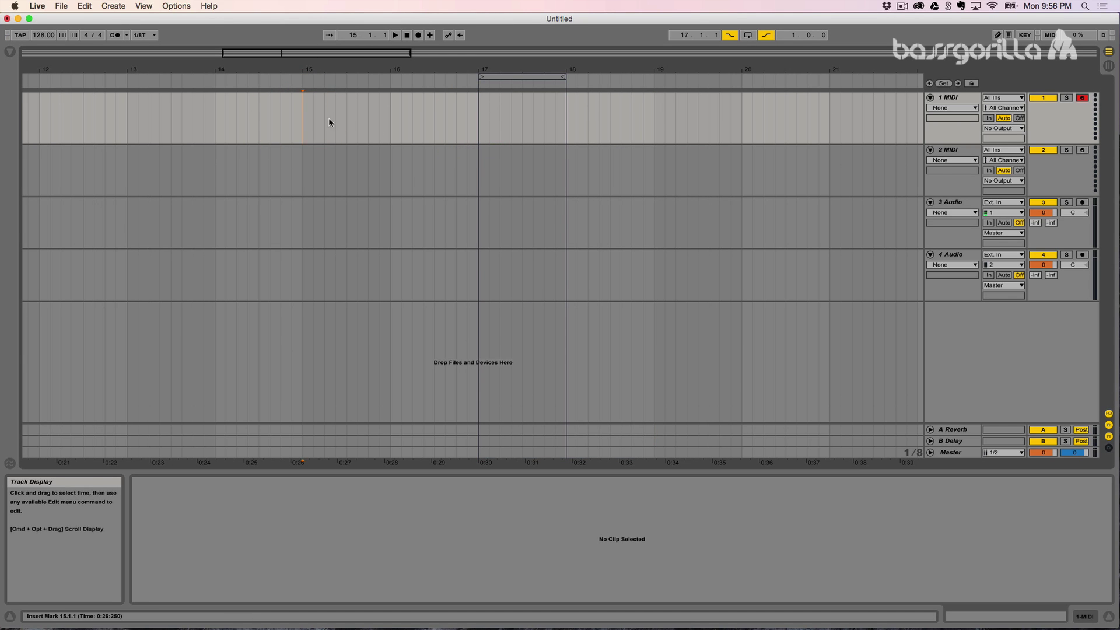
pyautogui.click(419, 36)
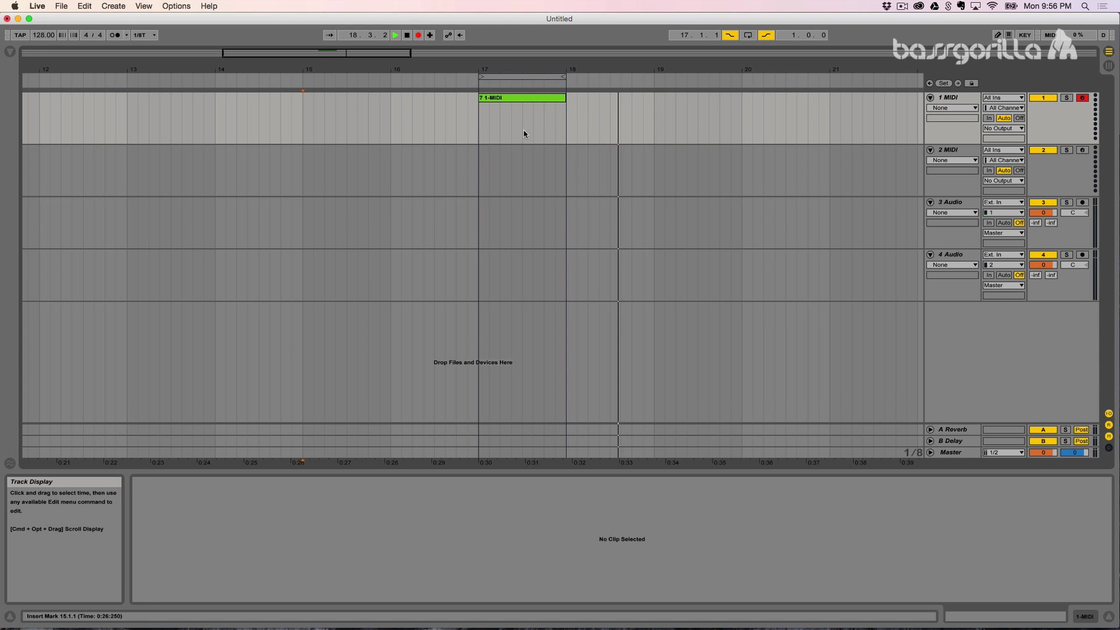
pyautogui.press('space')
# Delete the punch-recorded clip at bar 17 from the 1 MIDI track, and turn off Punch-In and Punch-Out
pyautogui.click(503, 100)
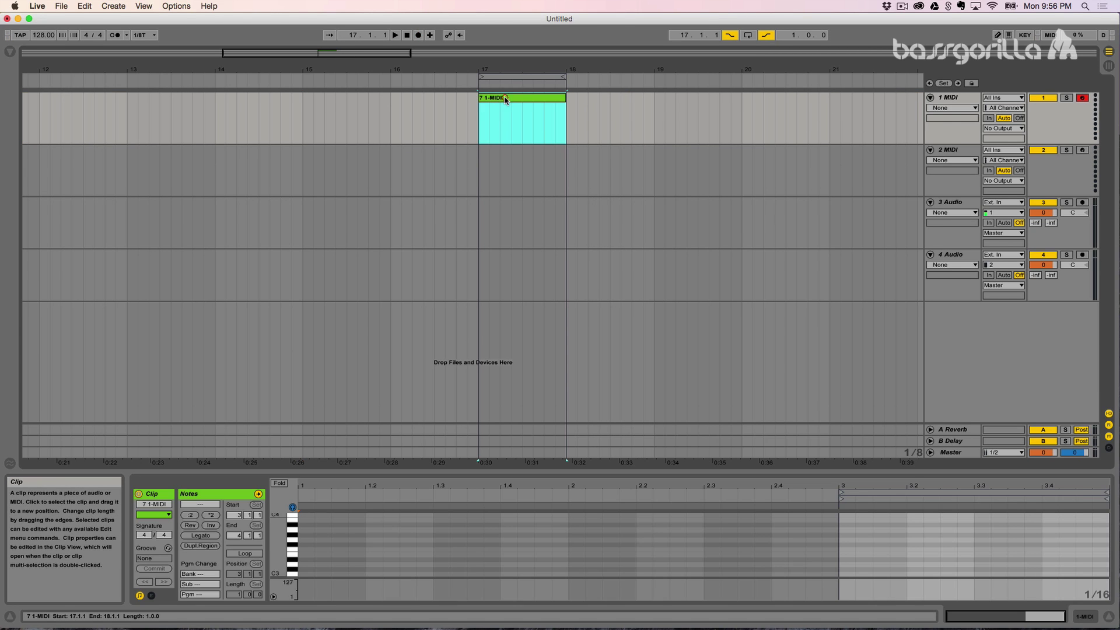
pyautogui.click(479, 115)
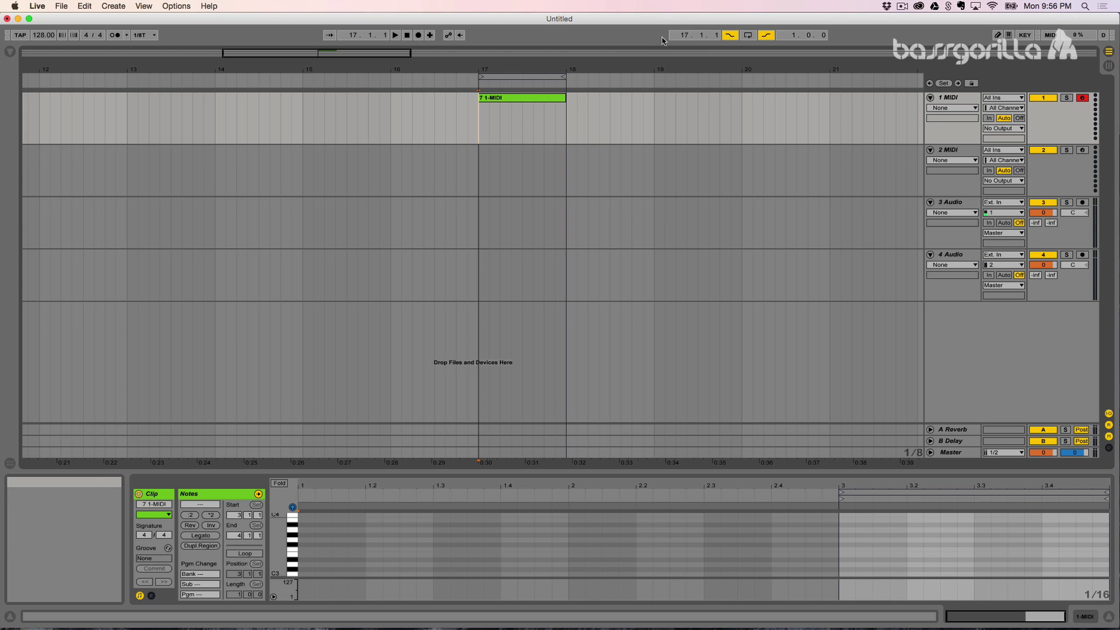
pyautogui.click(500, 112)
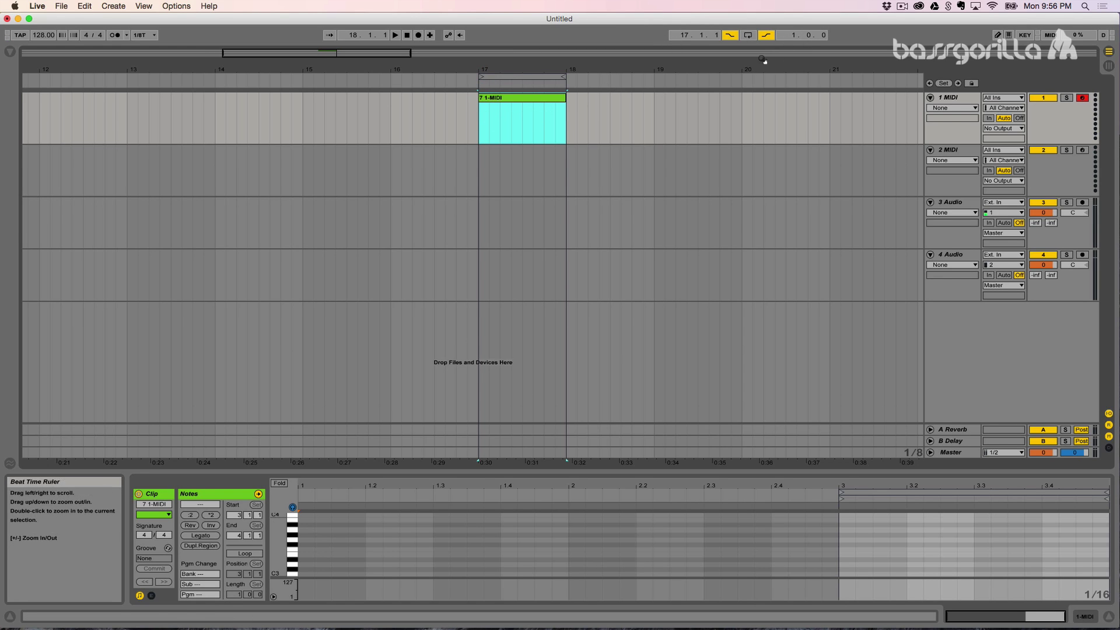
pyautogui.click(529, 100)
pyautogui.press('BackSpace')
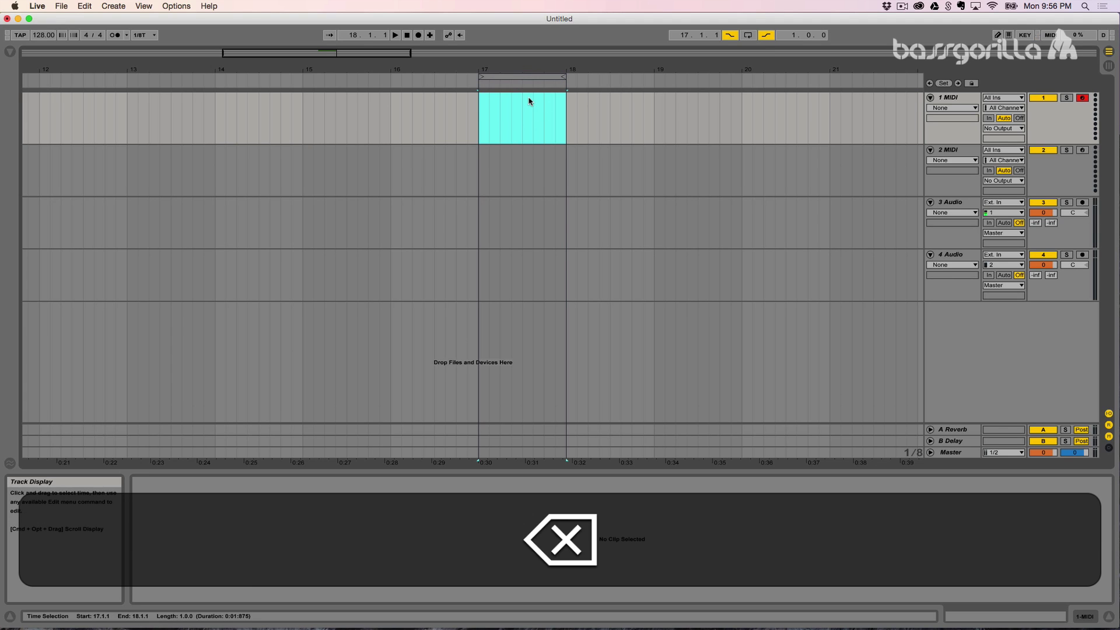
pyautogui.click(765, 35)
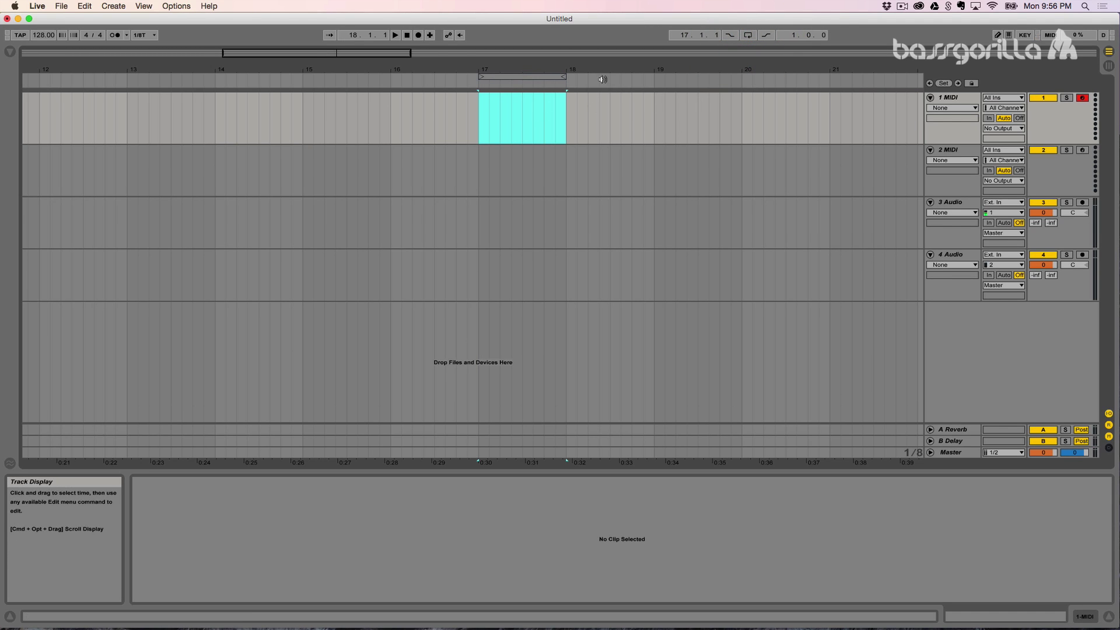
# Toggle Draw Mode on and off, and do the same with the Computer MIDI Keyboard
pyautogui.moveTo(586, 68); pyautogui.dragTo(377, 58)
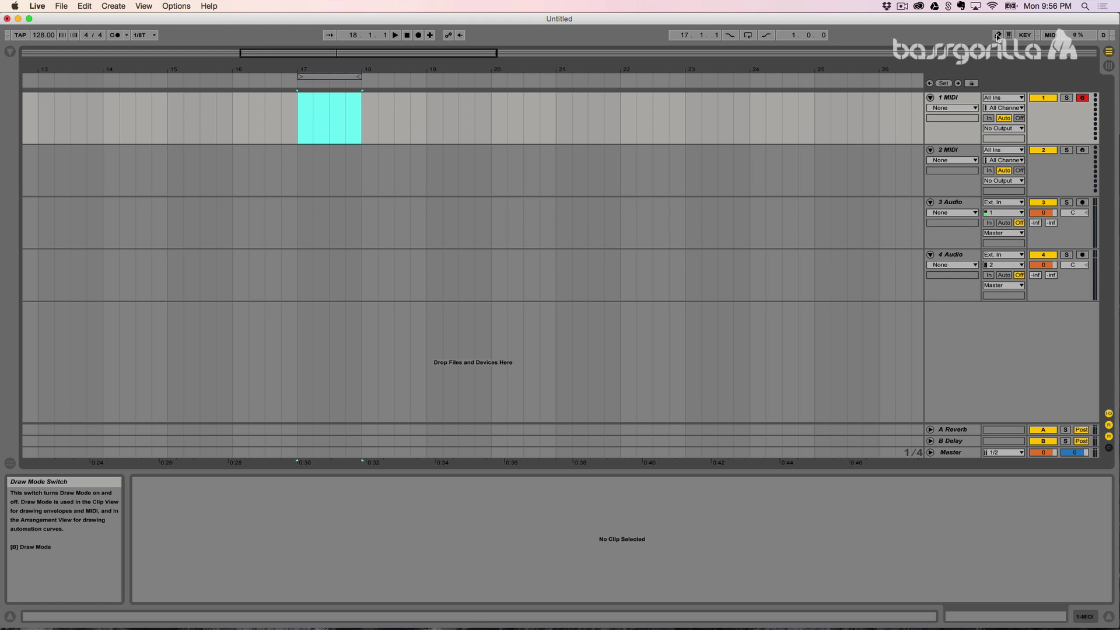
pyautogui.press('b')
pyautogui.press('b')
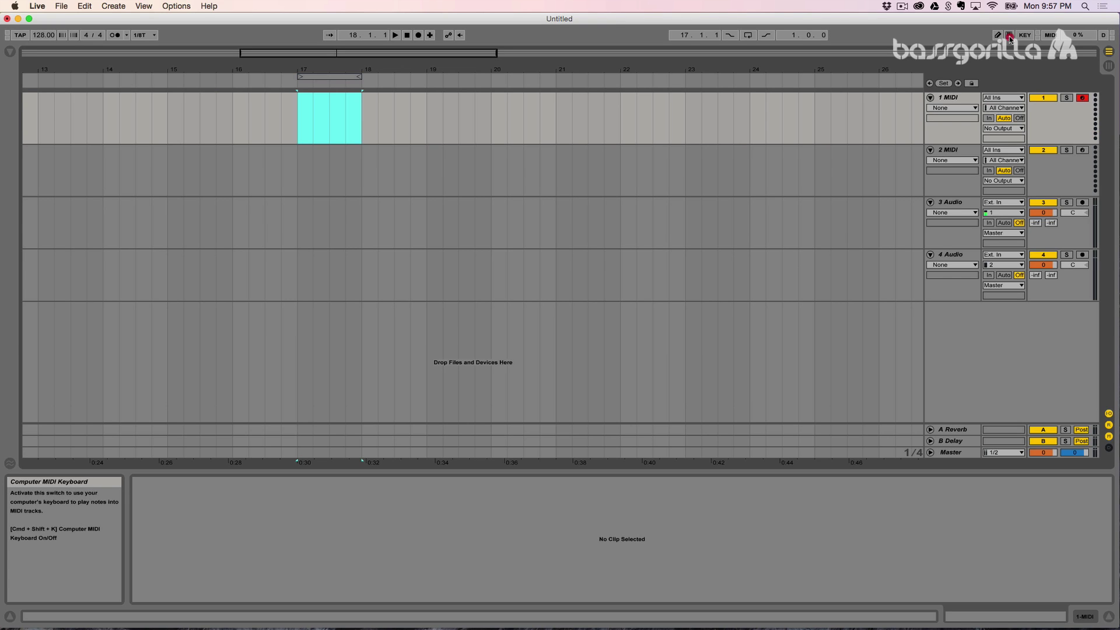
pyautogui.click(1009, 36)
pyautogui.click(1009, 36)
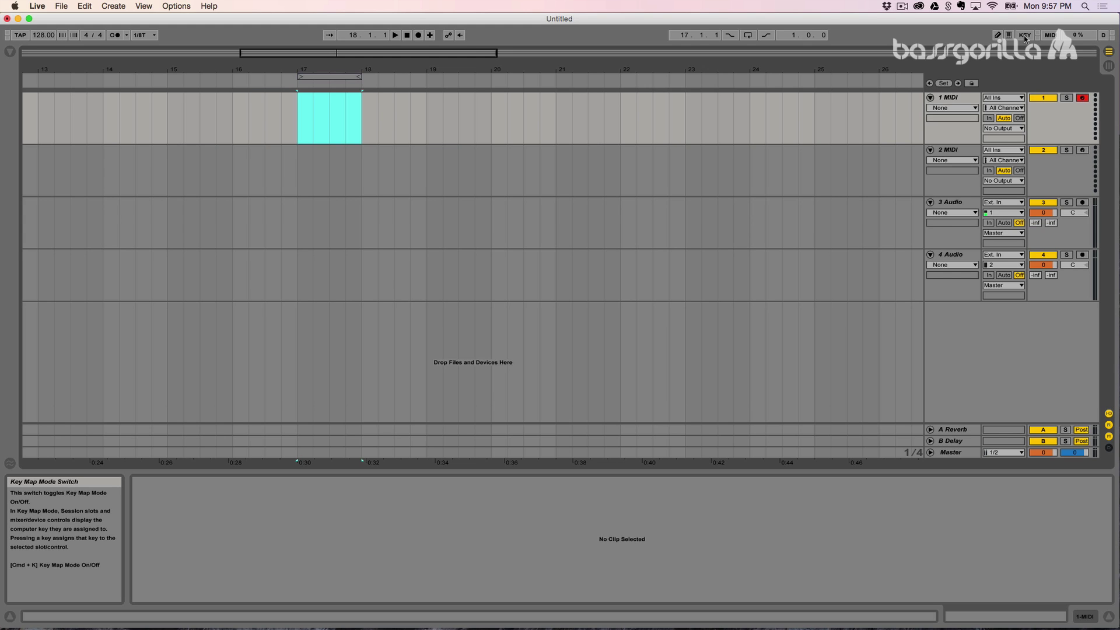
# Toggle Key Map Mode on and off, and do the same with MIDI Map Mode, to view the mappable controls
pyautogui.click(1023, 36)
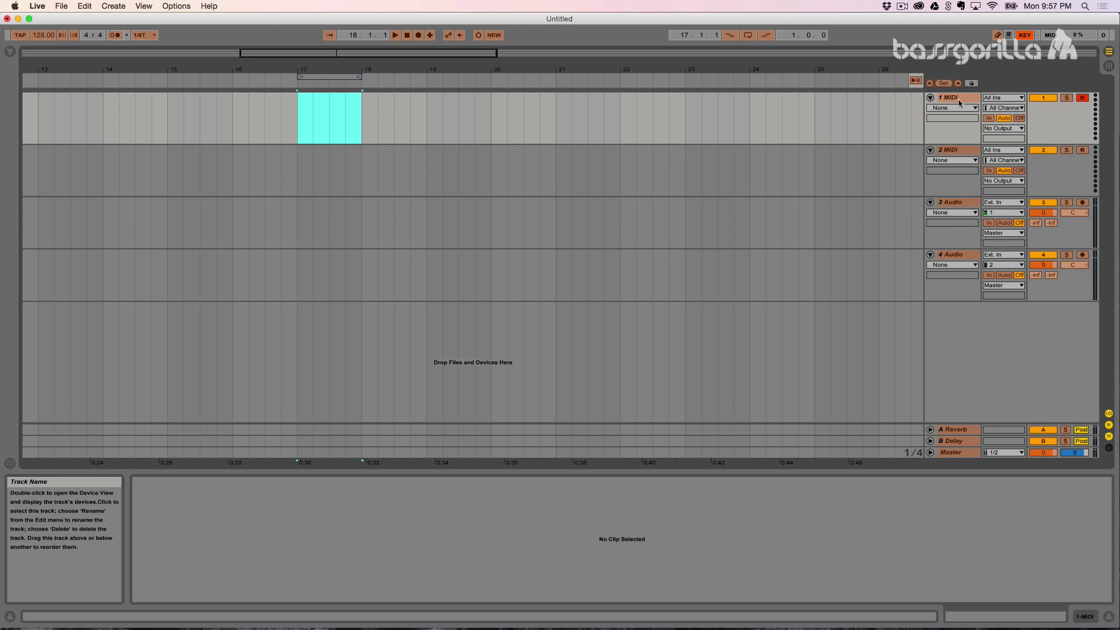
pyautogui.click(1025, 36)
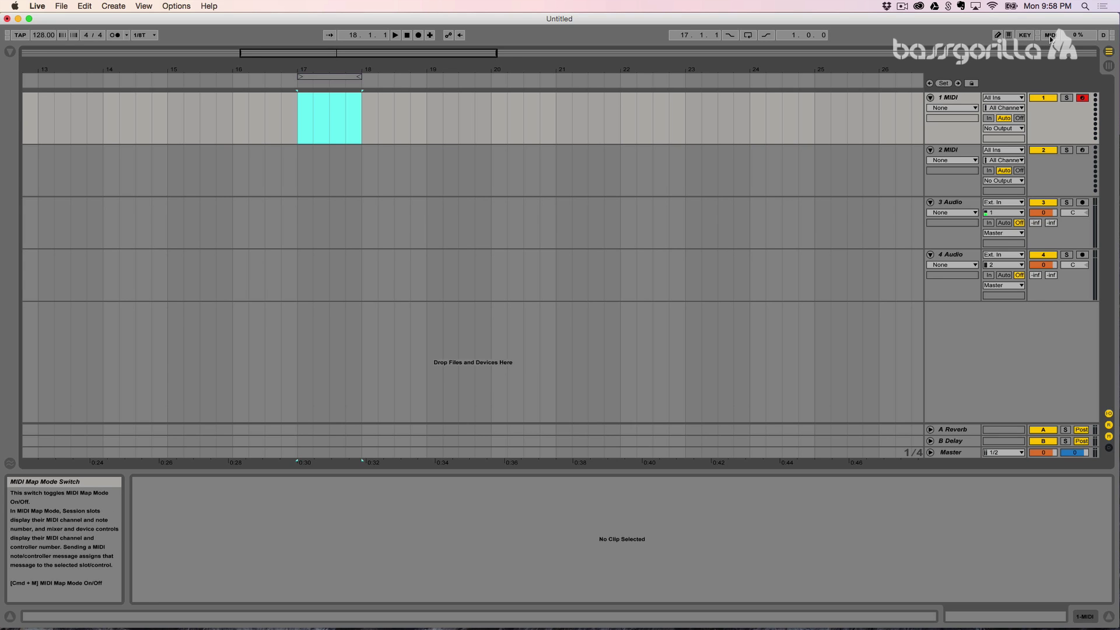
pyautogui.click(1049, 36)
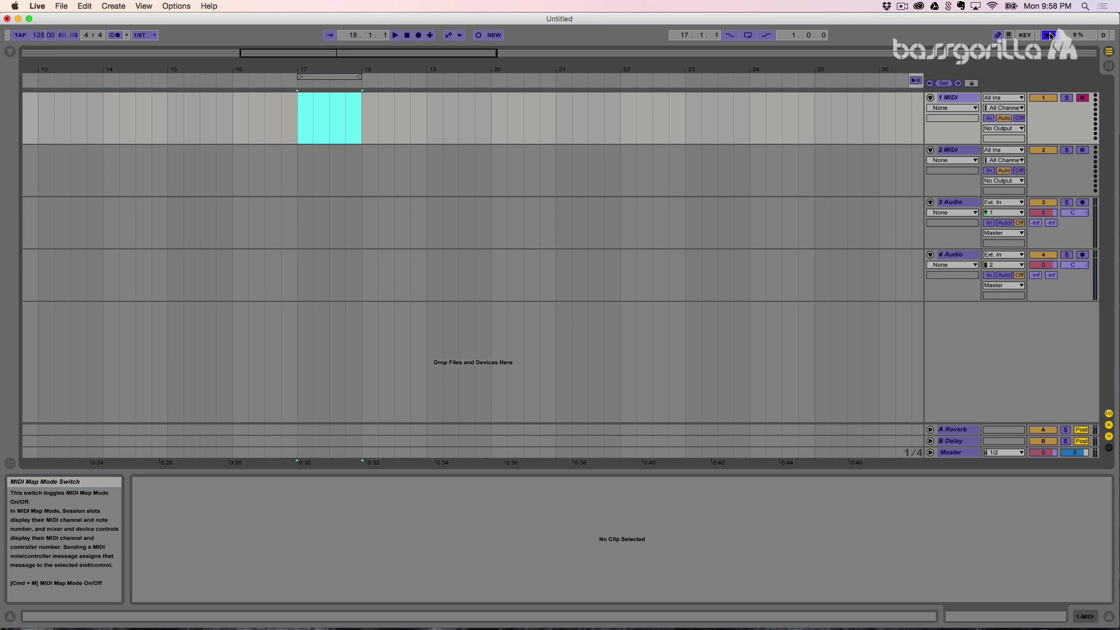
pyautogui.click(1050, 36)
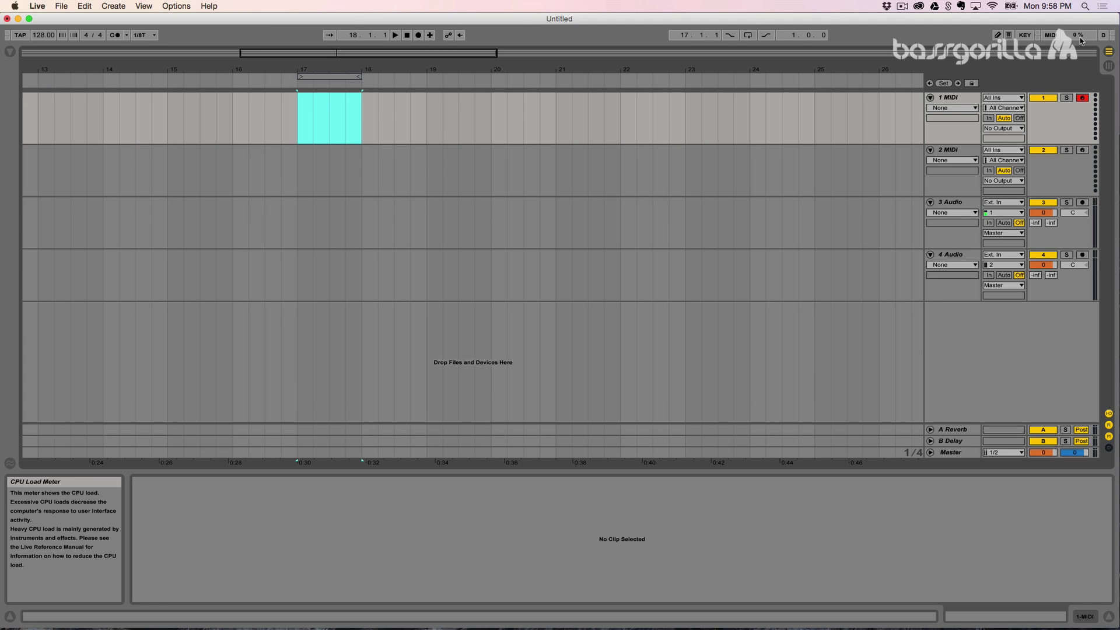
# Play the arrangement briefly from bar 17 and stop it before bar 18
pyautogui.press('space')
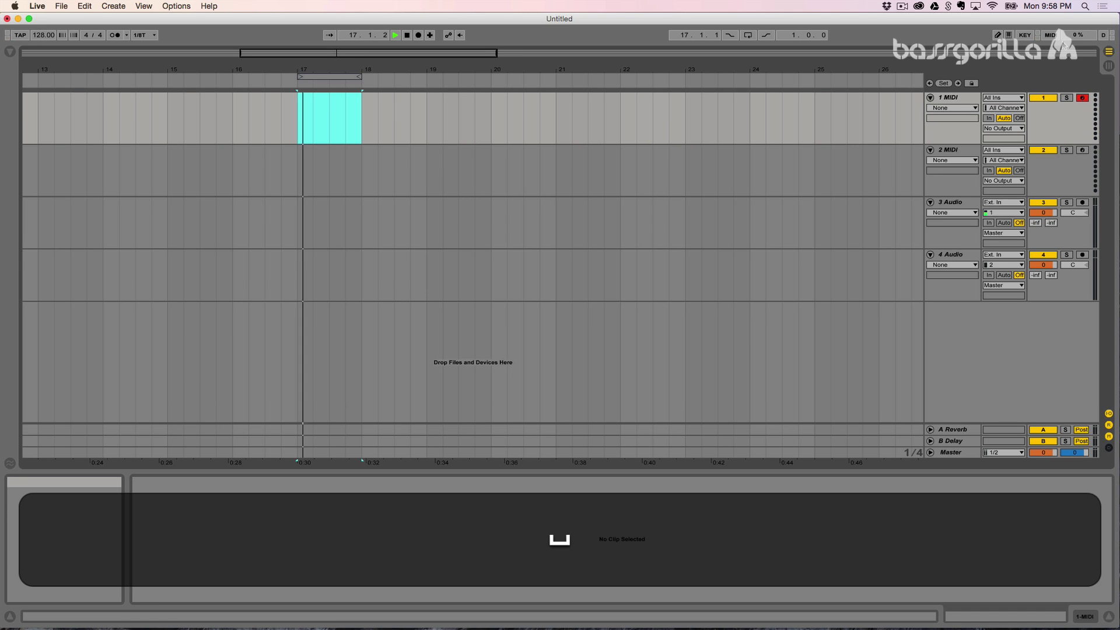
pyautogui.press('space')
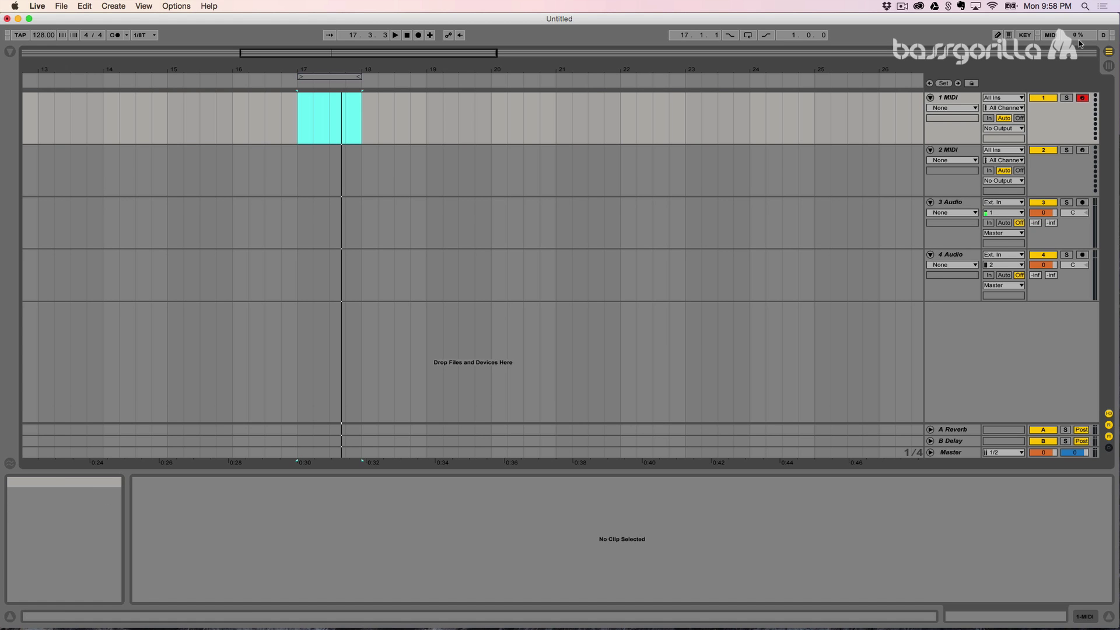
# Select the four tracks one after another and back up to 1 MIDI, and place the insert marker at 17.1.1 on that track
pyautogui.click(946, 96)
pyautogui.click(950, 151)
pyautogui.click(941, 202)
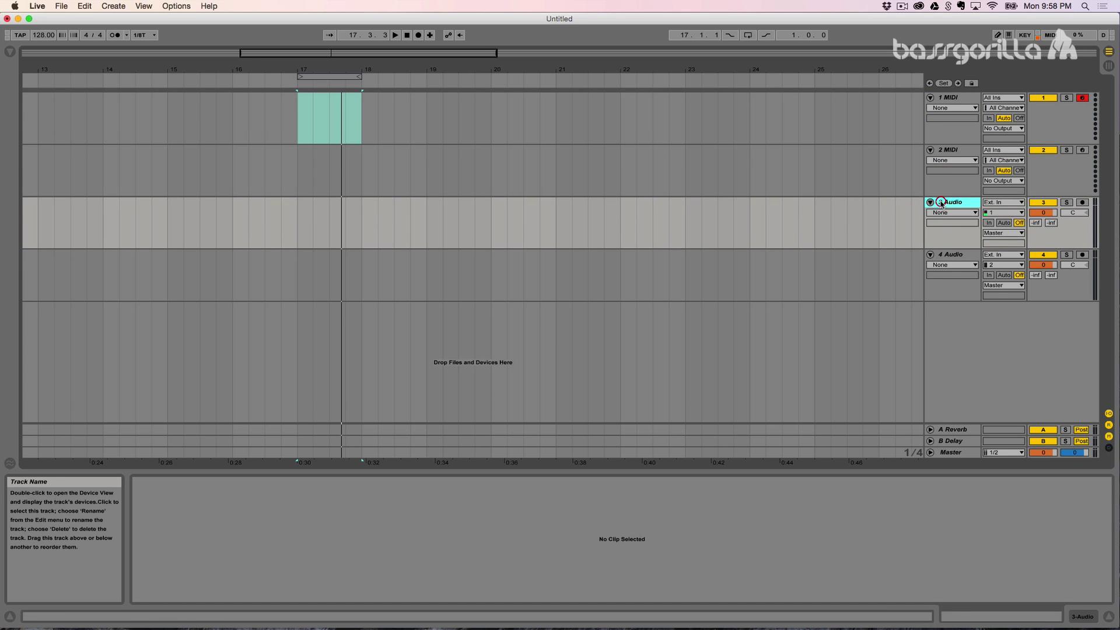
pyautogui.click(944, 254)
pyautogui.click(949, 202)
pyautogui.click(949, 150)
pyautogui.click(948, 97)
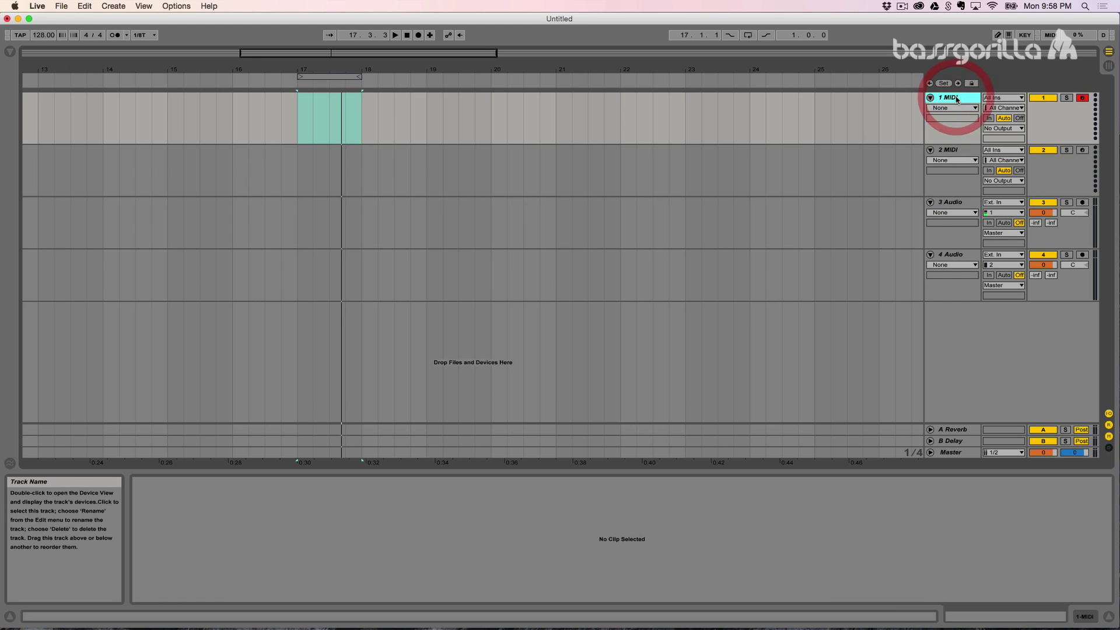
pyautogui.click(302, 132)
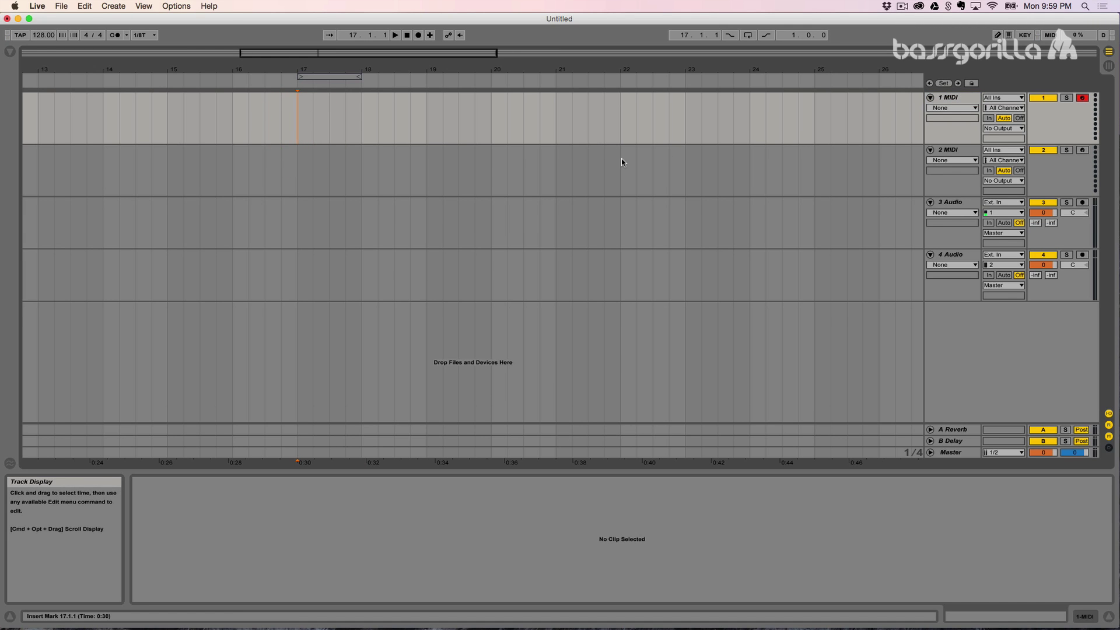